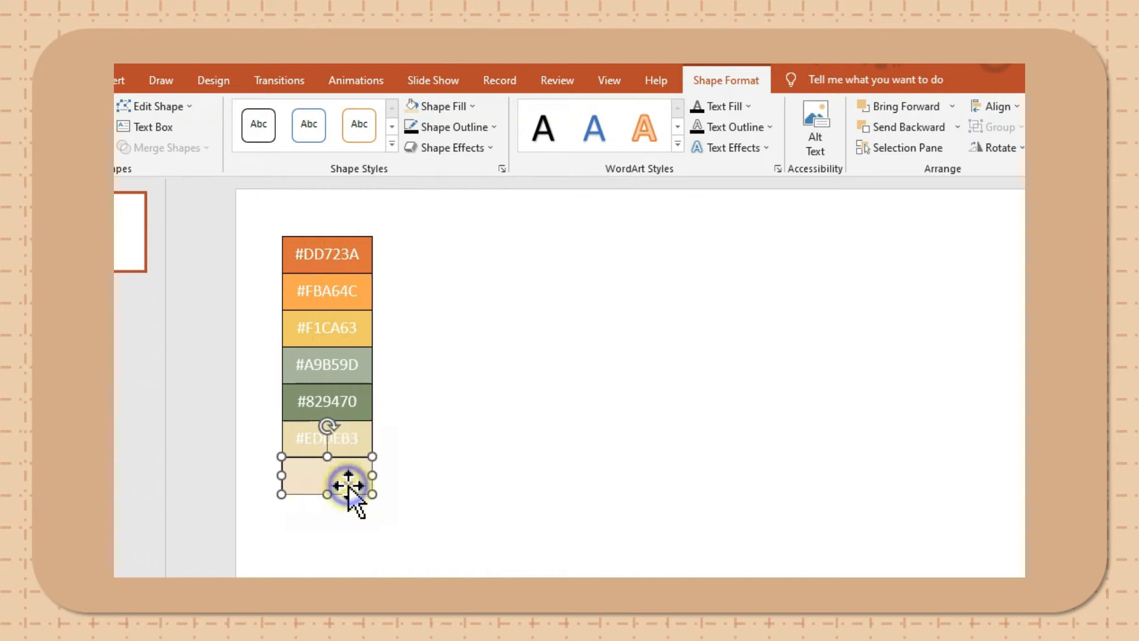
- Label the last swatch #F2E4CA and set the text of all seven swatches to black
text(#F2E4CA)
click(426, 251)
drag(340, 207, 479, 465)
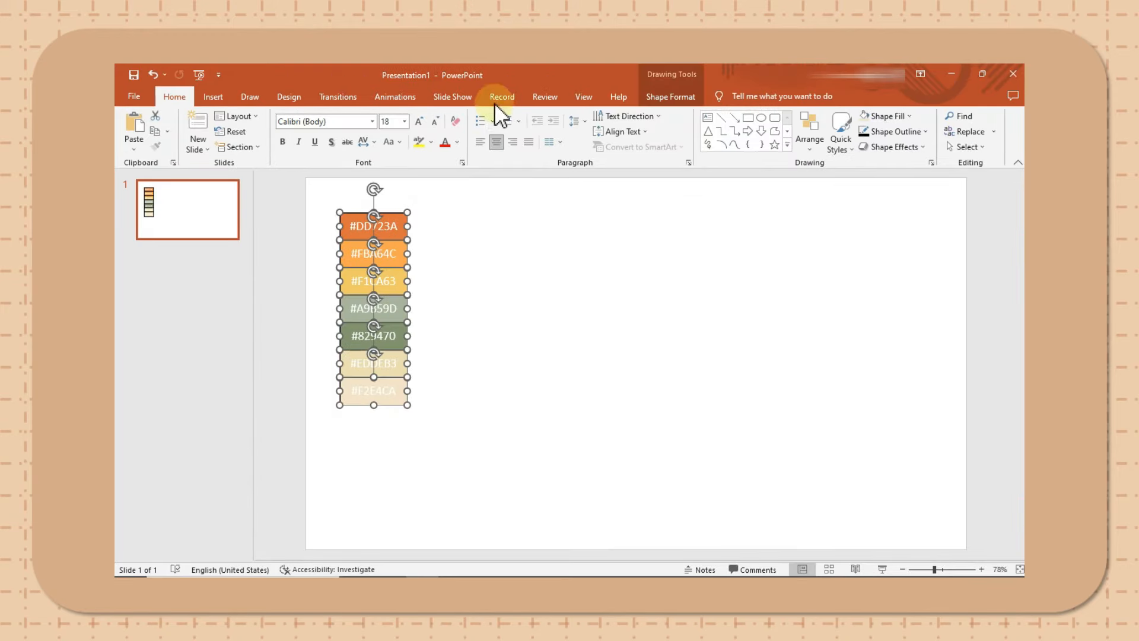
click(457, 141)
click(456, 171)
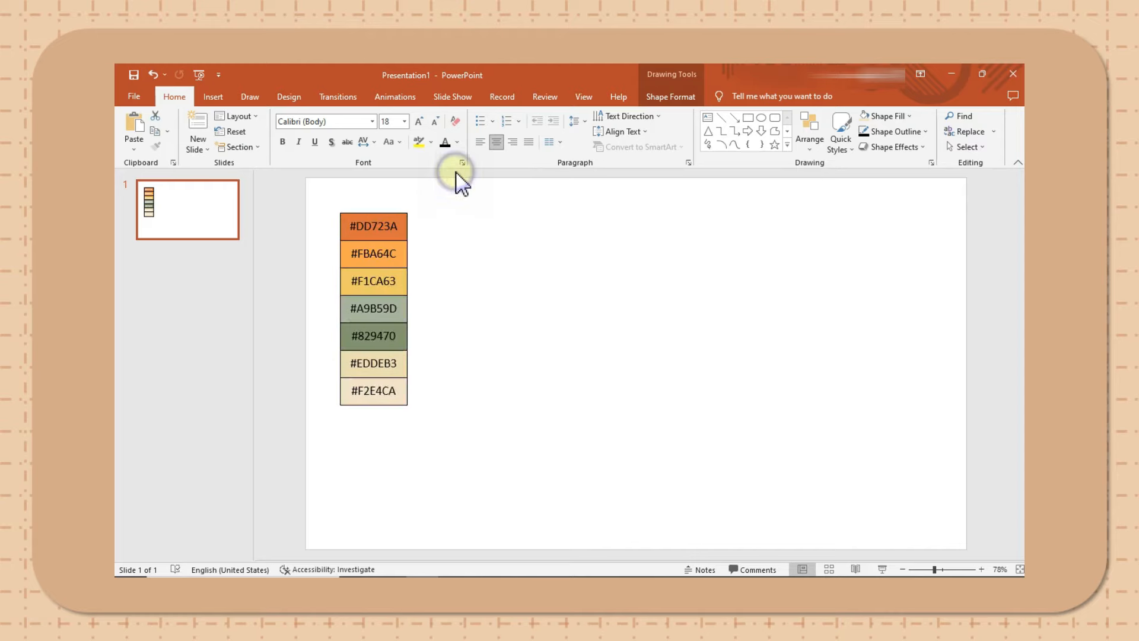
click(474, 292)
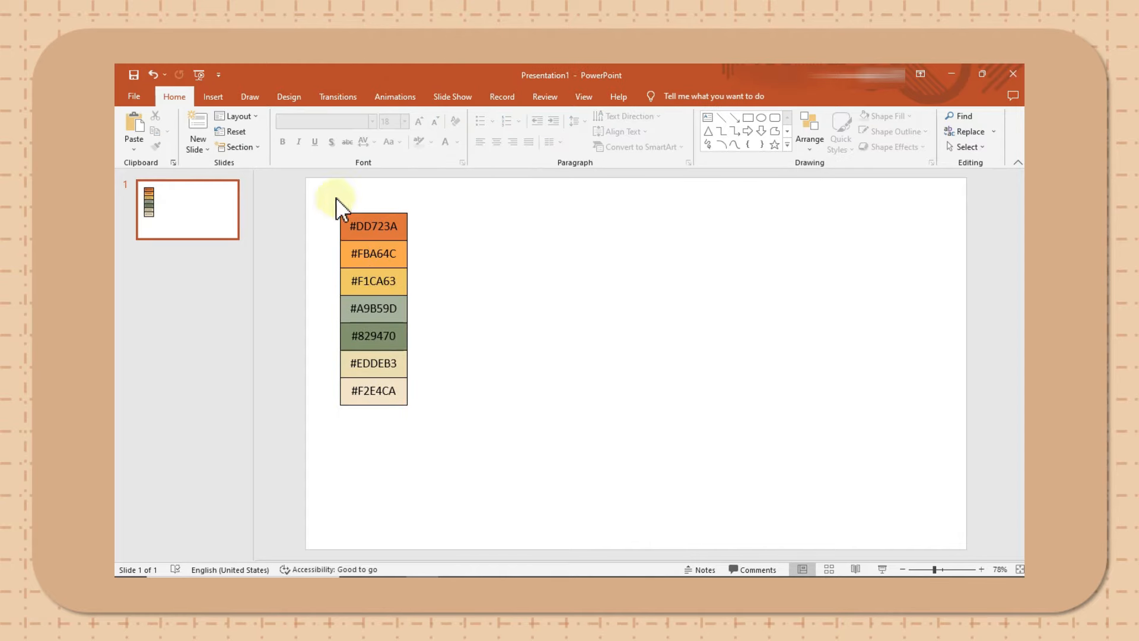
- Group the seven color swatches into a single object
drag(336, 197, 453, 451)
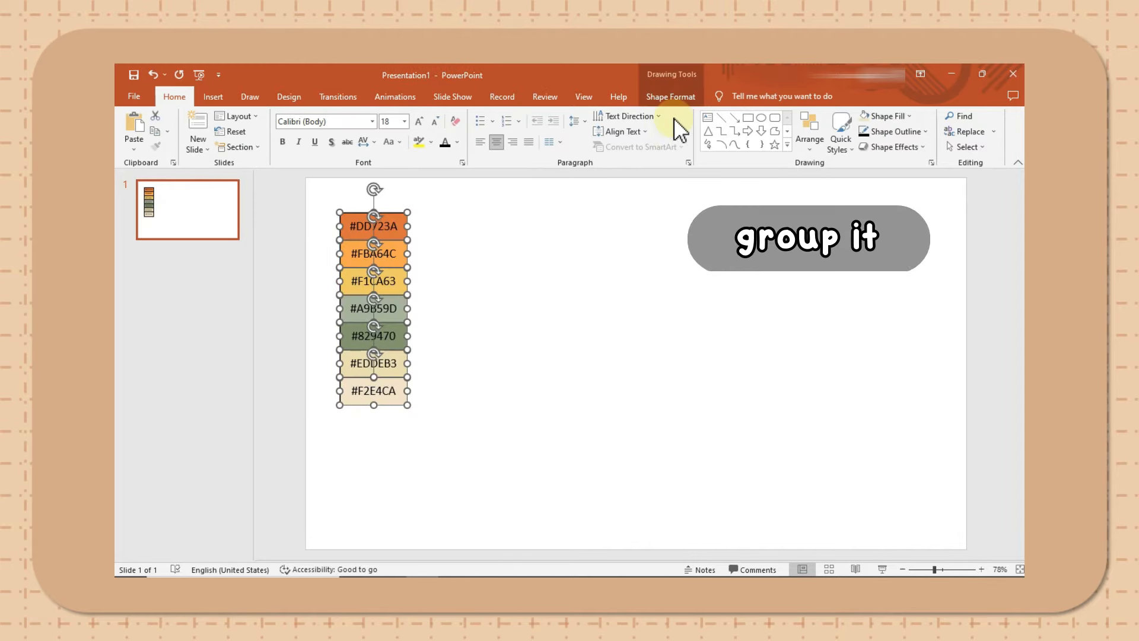
click(678, 100)
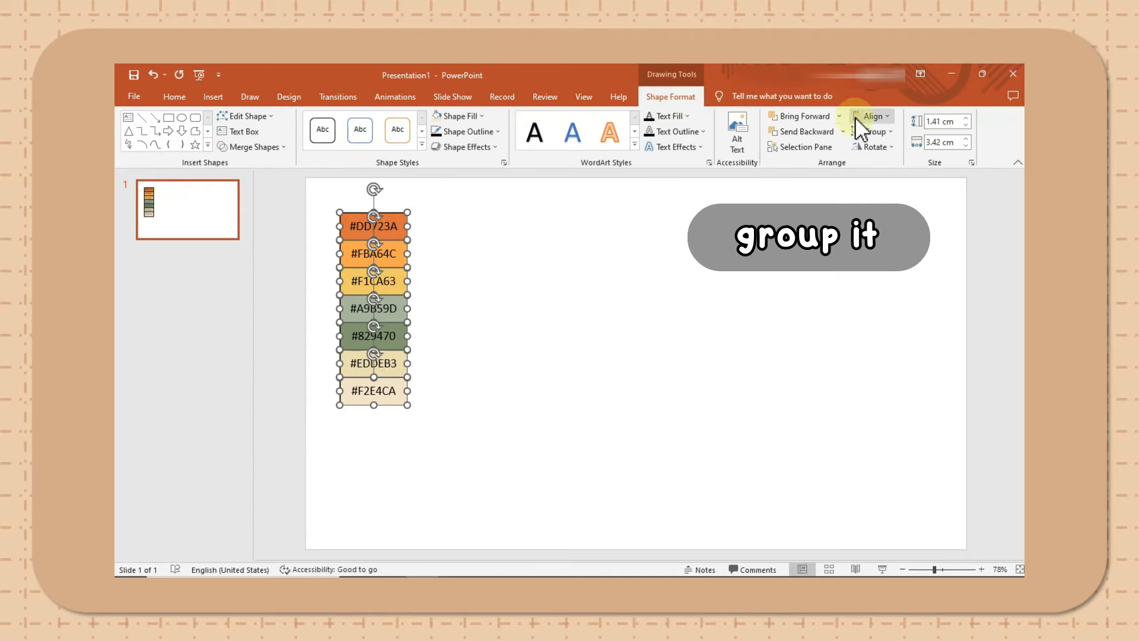
click(863, 130)
click(881, 148)
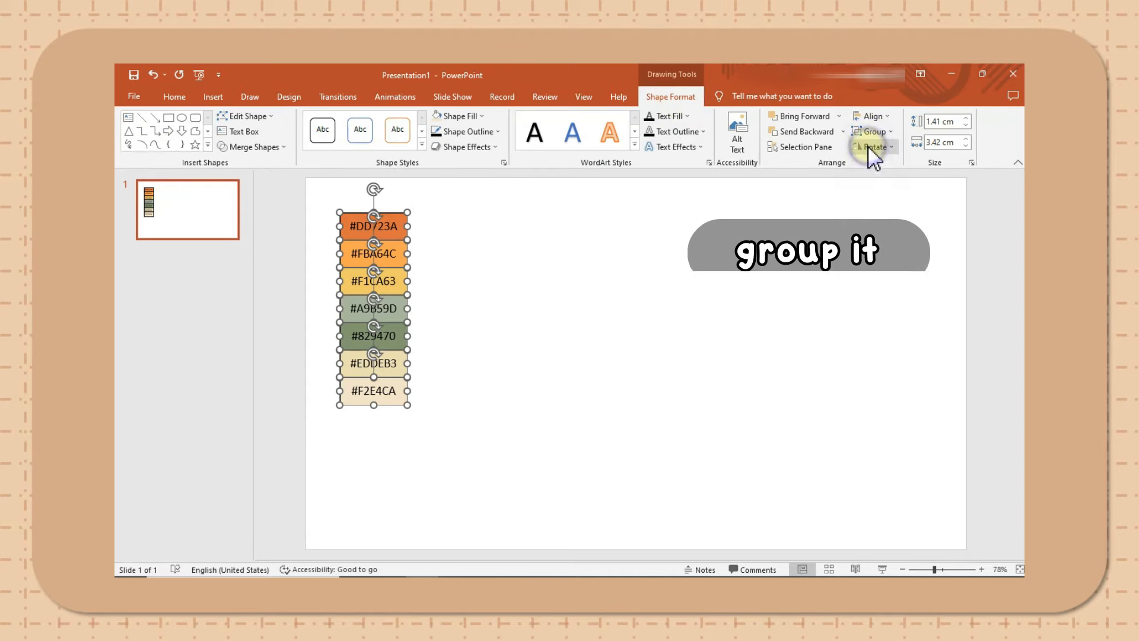
click(459, 308)
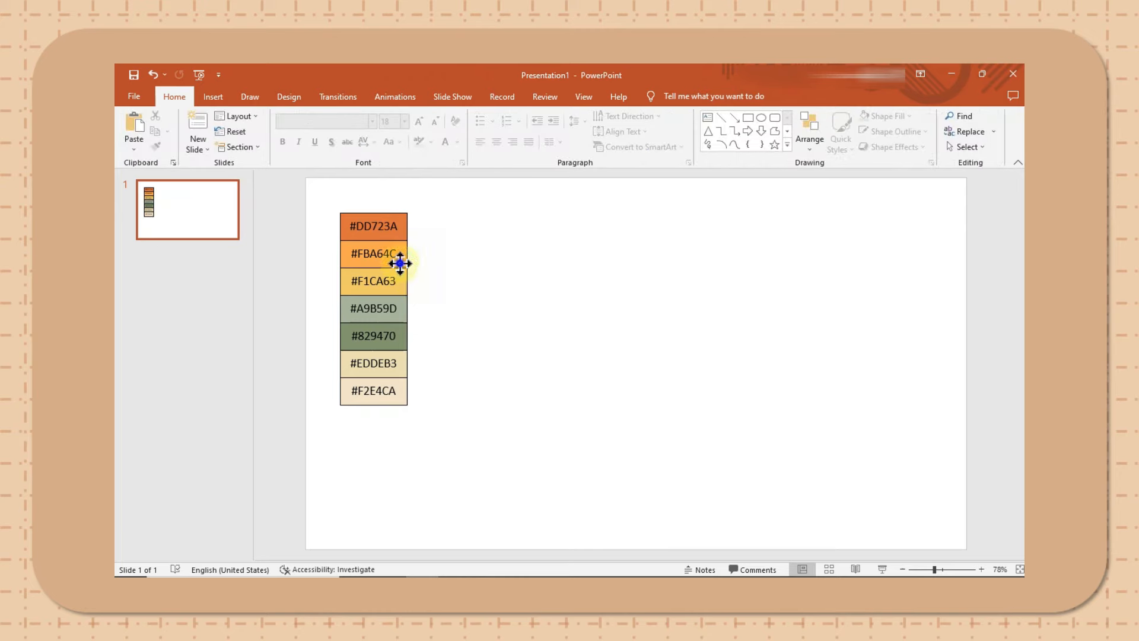
- Save the grouped swatches as a PNG picture named "Color Palette Inspiration"
click(399, 261)
right_click(402, 267)
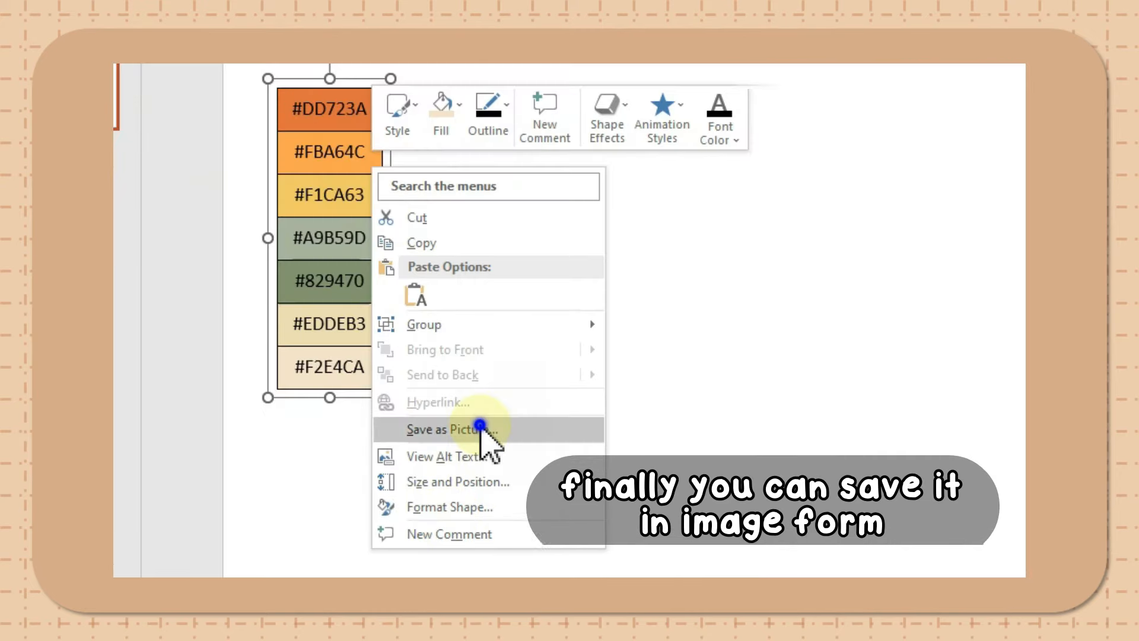
click(468, 430)
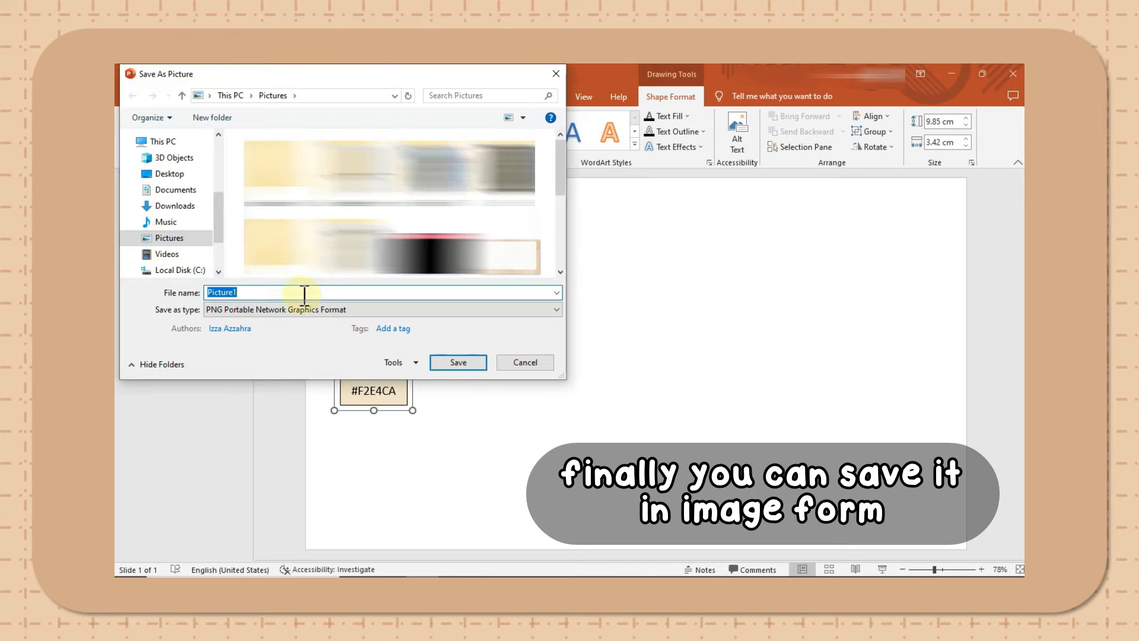
text(col)
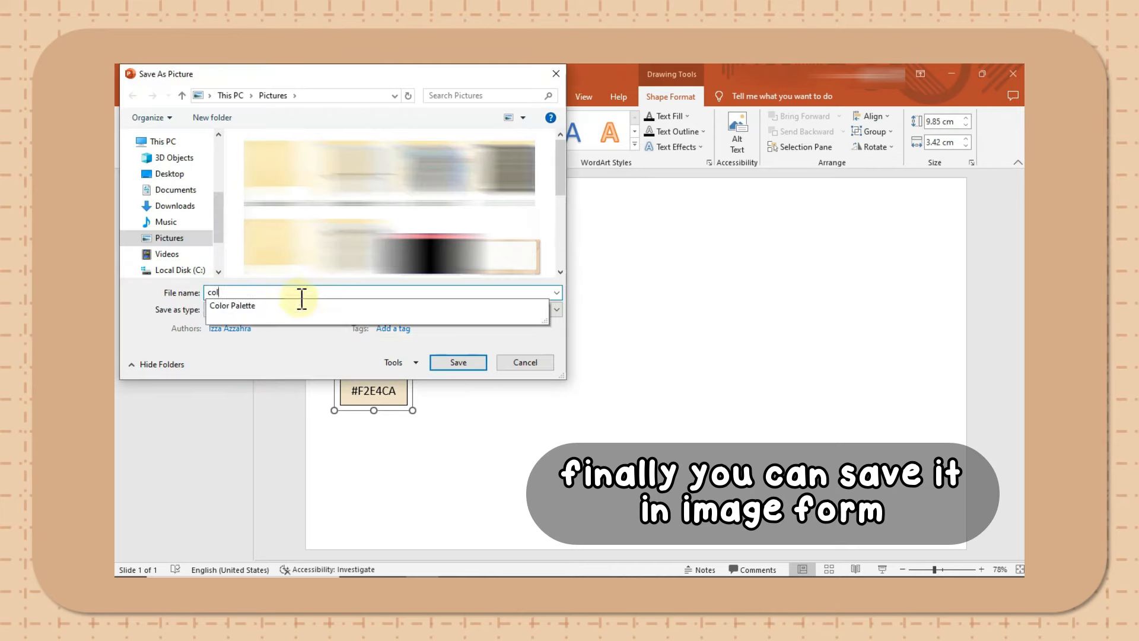
click(290, 305)
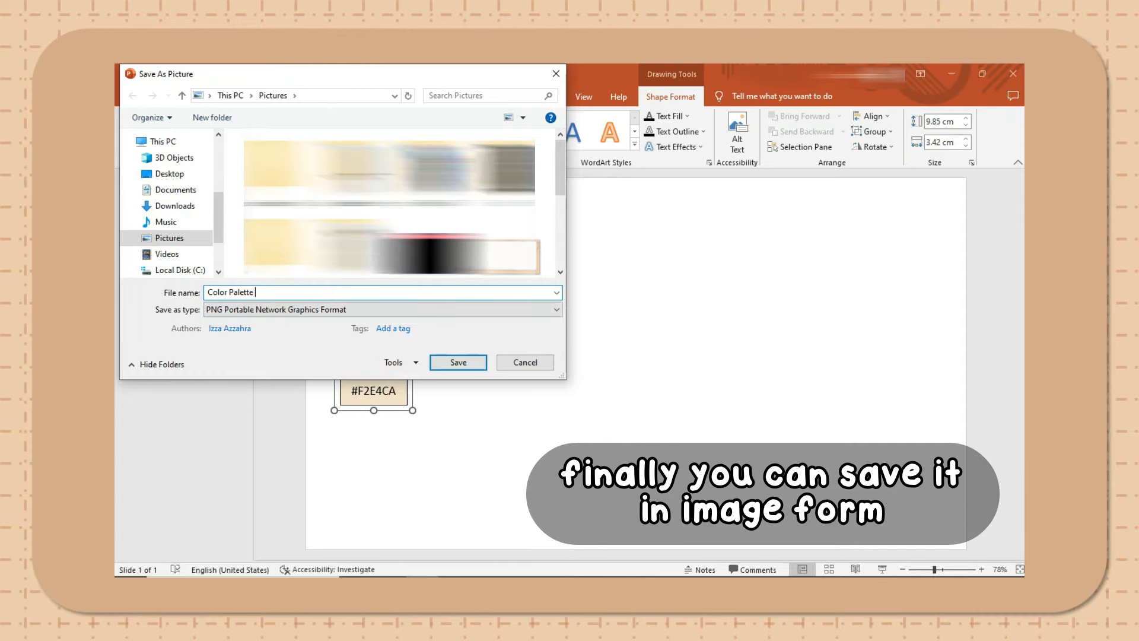
text(Inspiration)
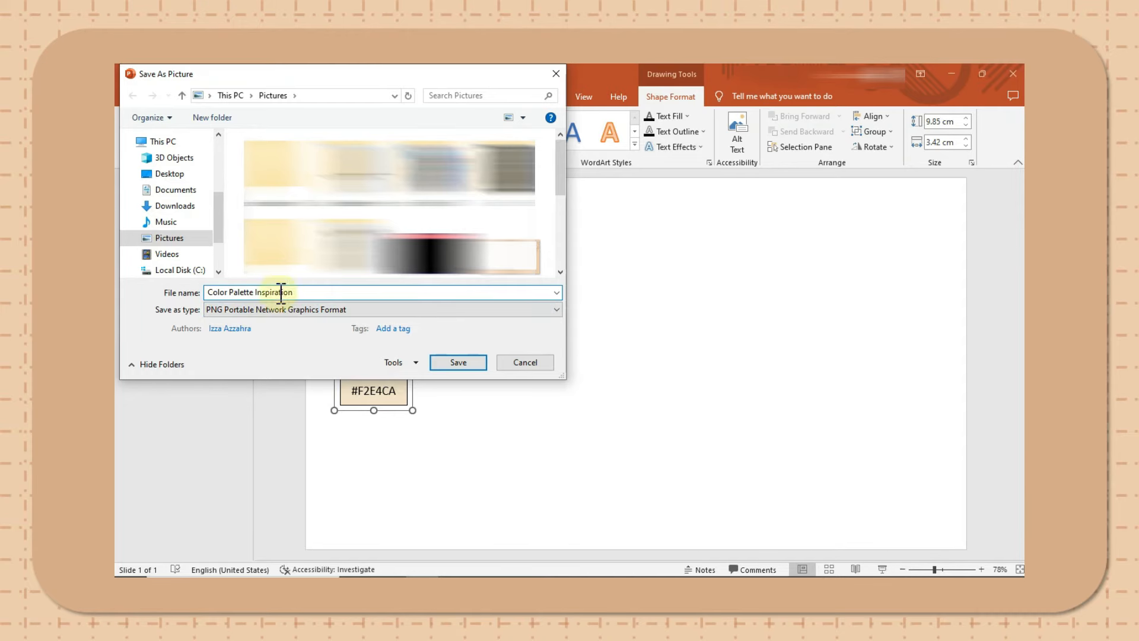
click(459, 362)
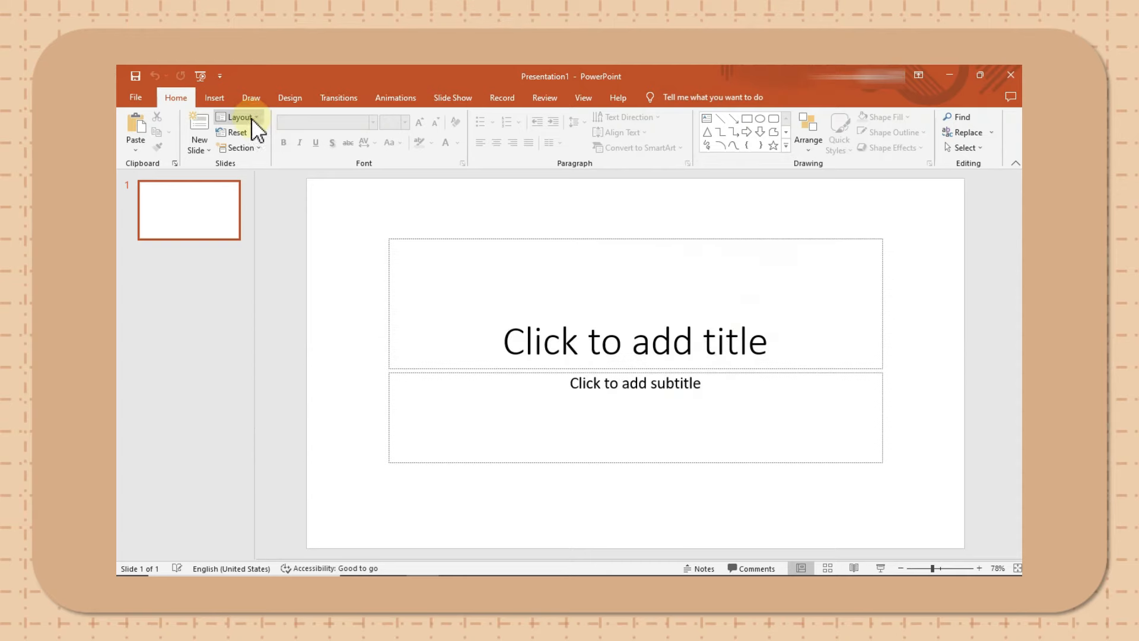
- Give the new presentation's slide a blank layout and insert the "Color Palette Inspiration" picture from the Color Palette folder
click(251, 118)
click(256, 292)
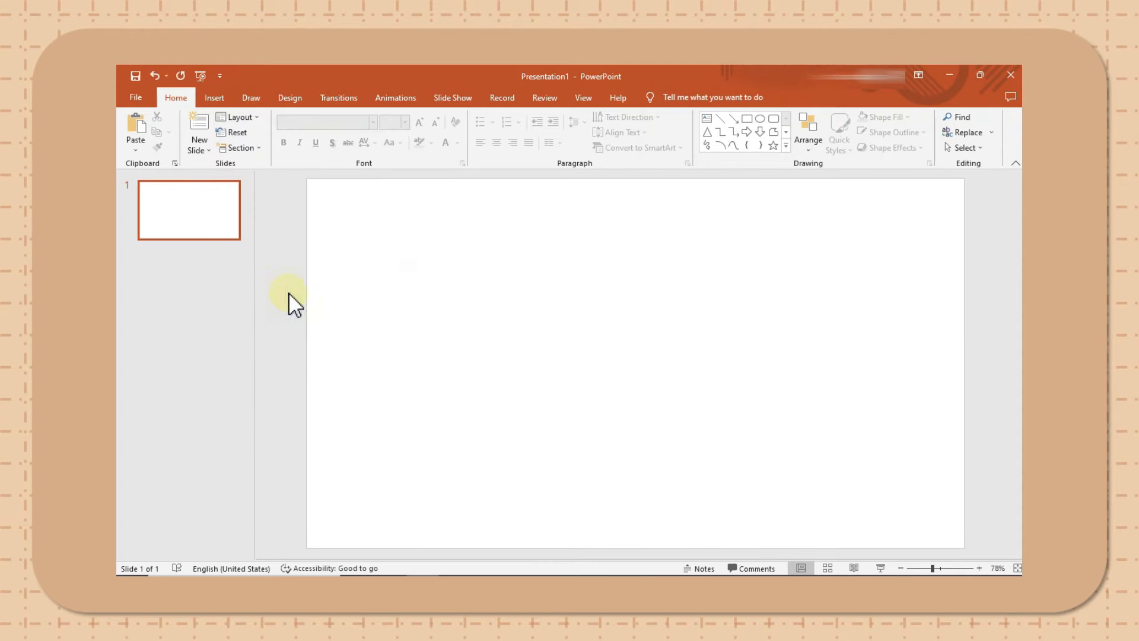
mouse_move(421, 571)
click(389, 563)
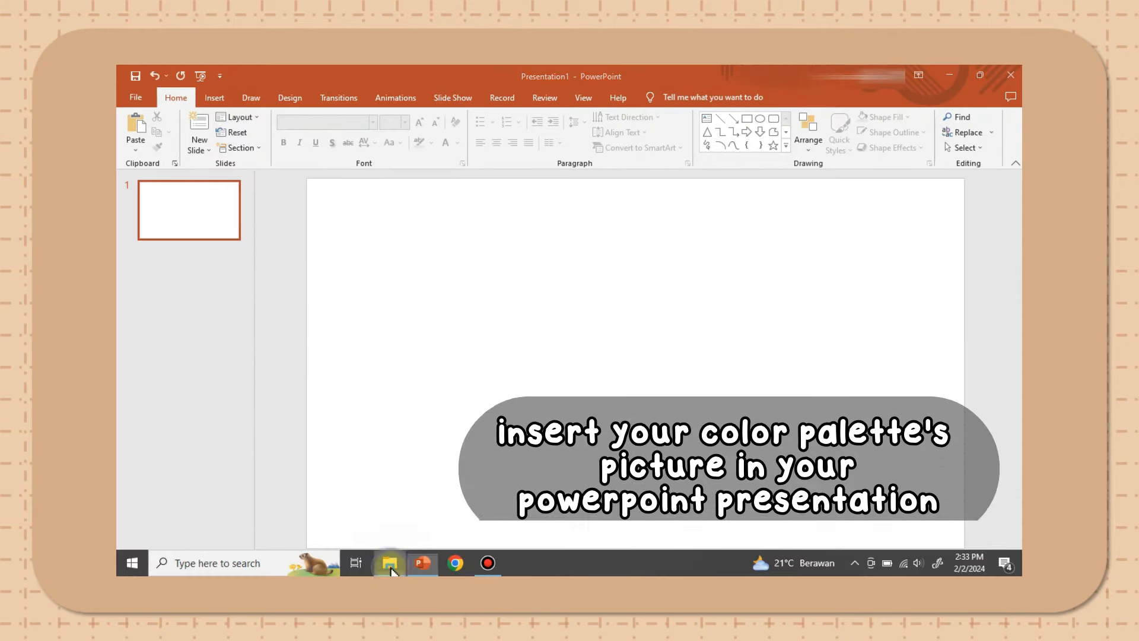
click(284, 348)
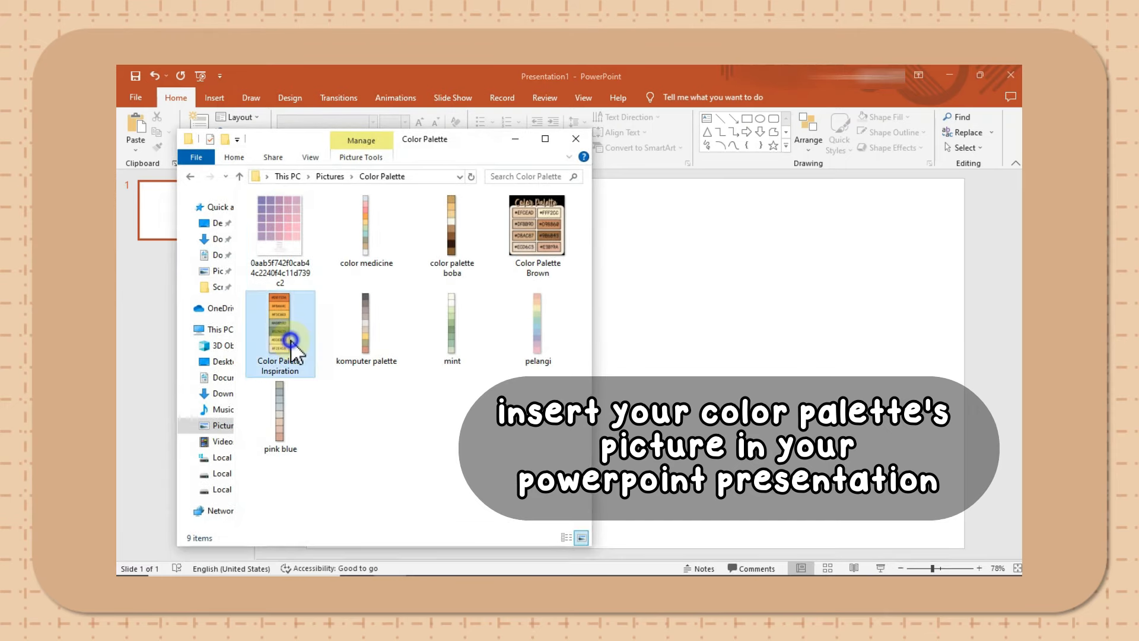
drag(702, 395, 374, 337)
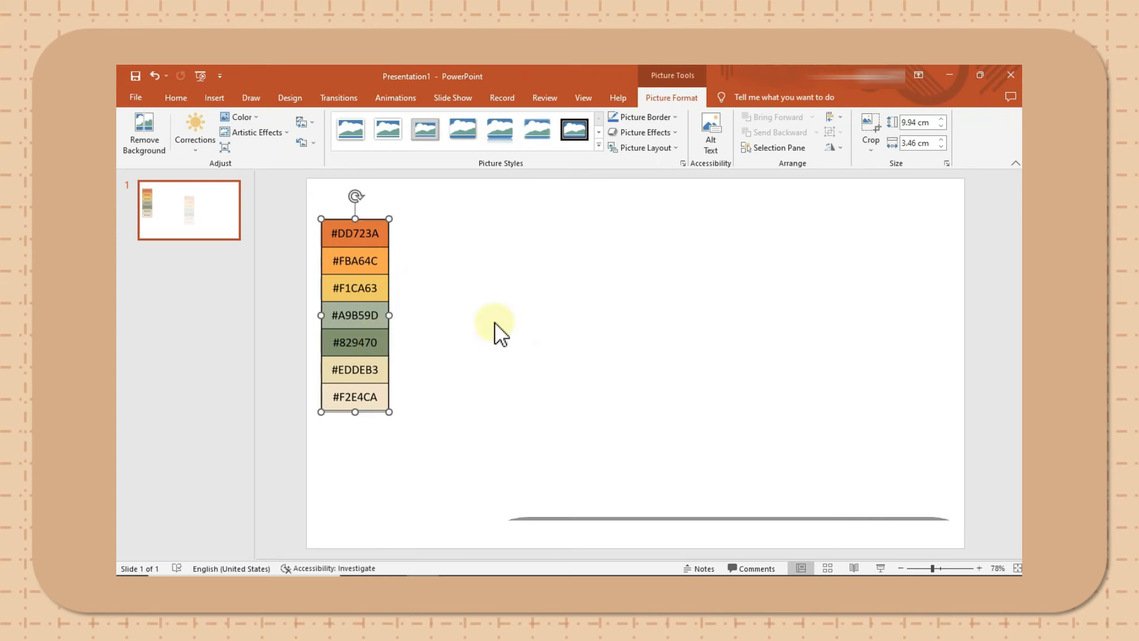
- Move the palette picture off the slide, just outside its left edge near the upper corner
ctrl+scroll(499, 330, down, 1)
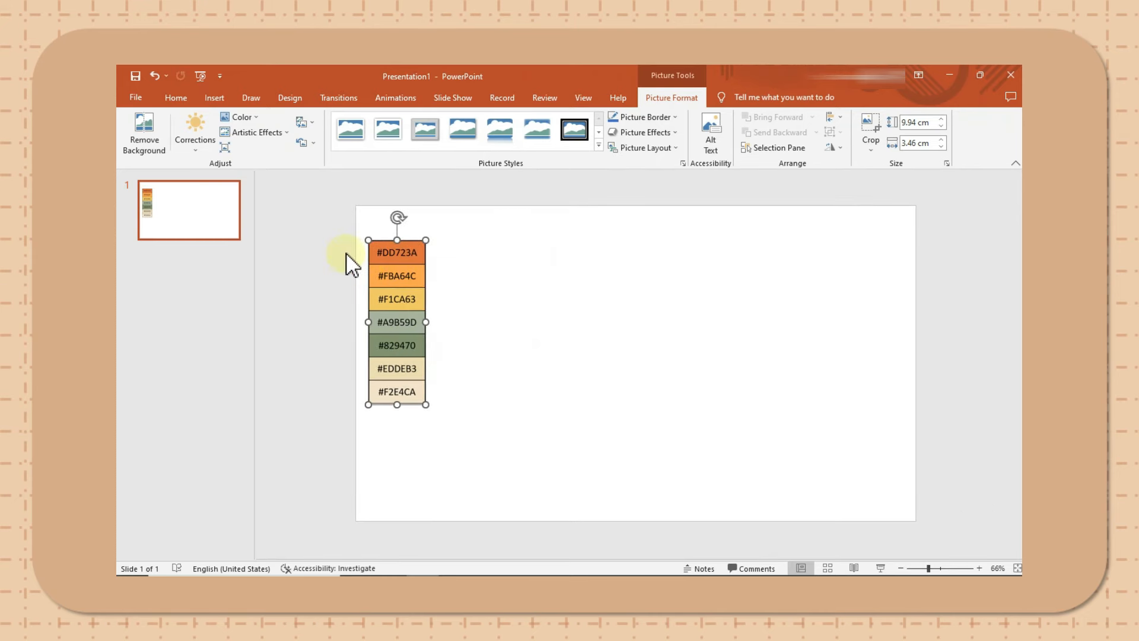
drag(391, 272, 315, 240)
click(457, 254)
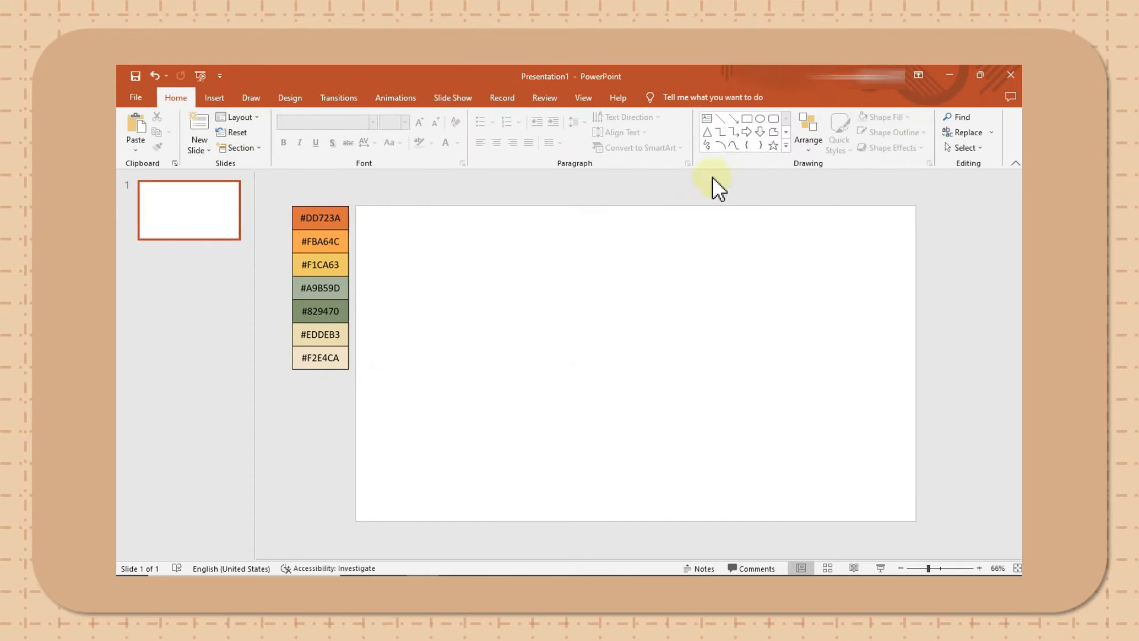
- Draw a rectangle in the slide's upper left area and narrow it to about 8.14 cm wide by 8.69 cm high
click(749, 119)
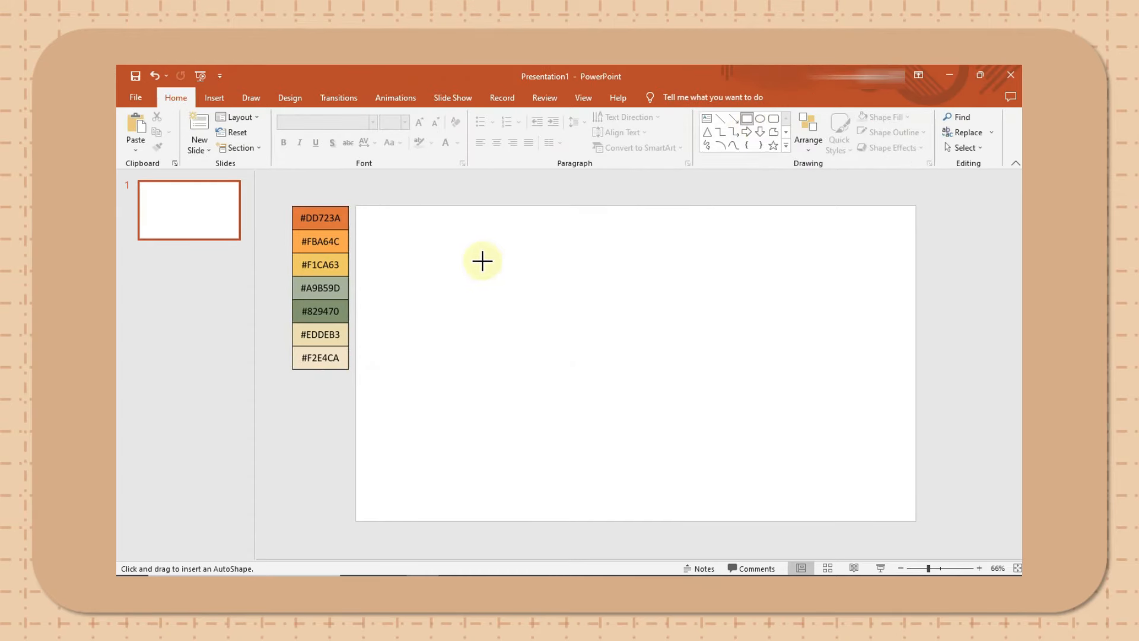
drag(380, 226, 626, 370)
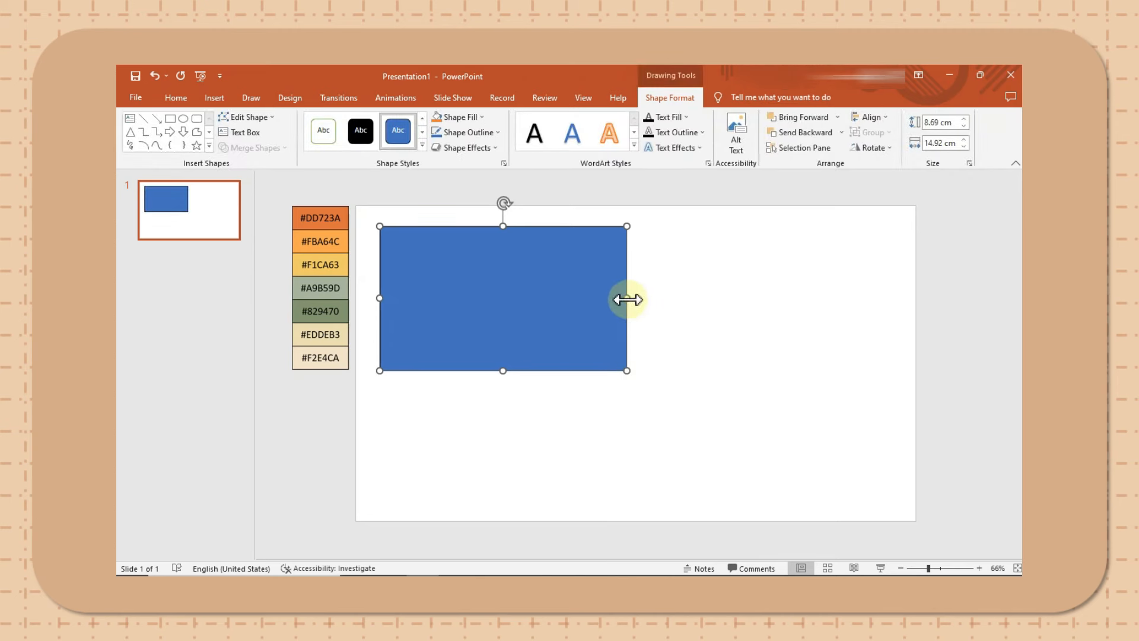
drag(628, 299, 515, 298)
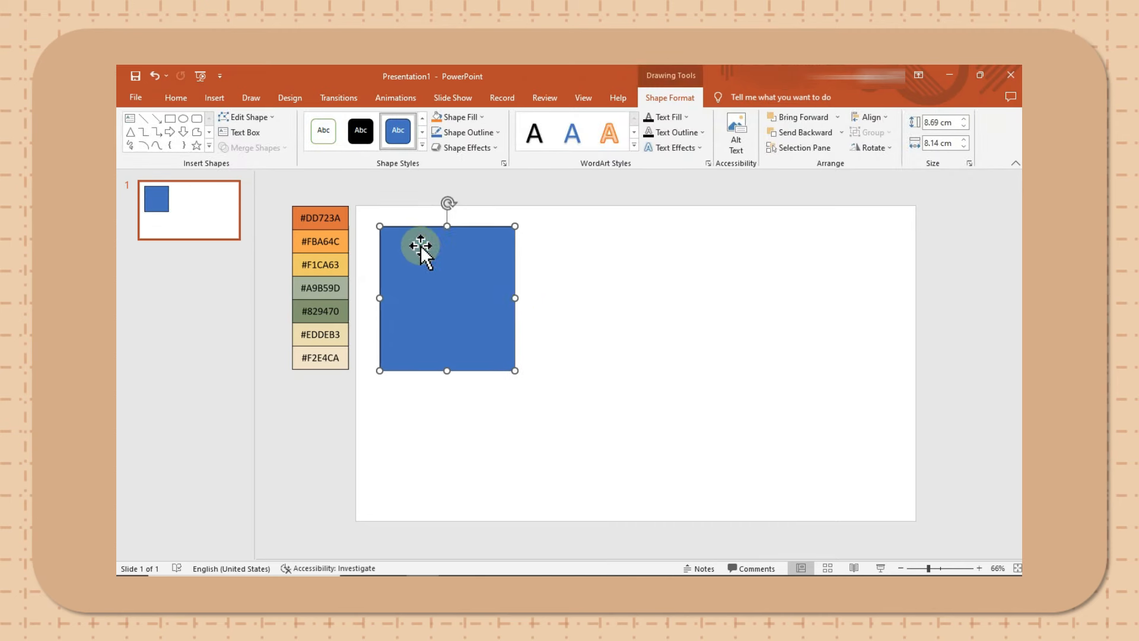
- Fill the rectangle with the orange #DD723A sampled from the palette picture using the Eyedropper
click(445, 103)
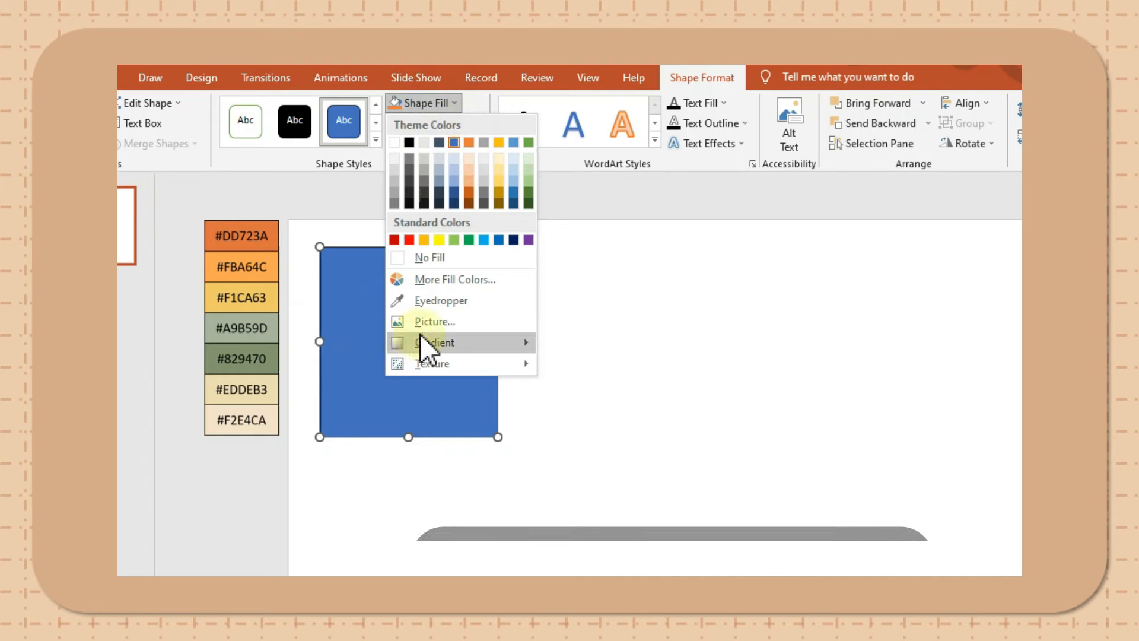
click(461, 300)
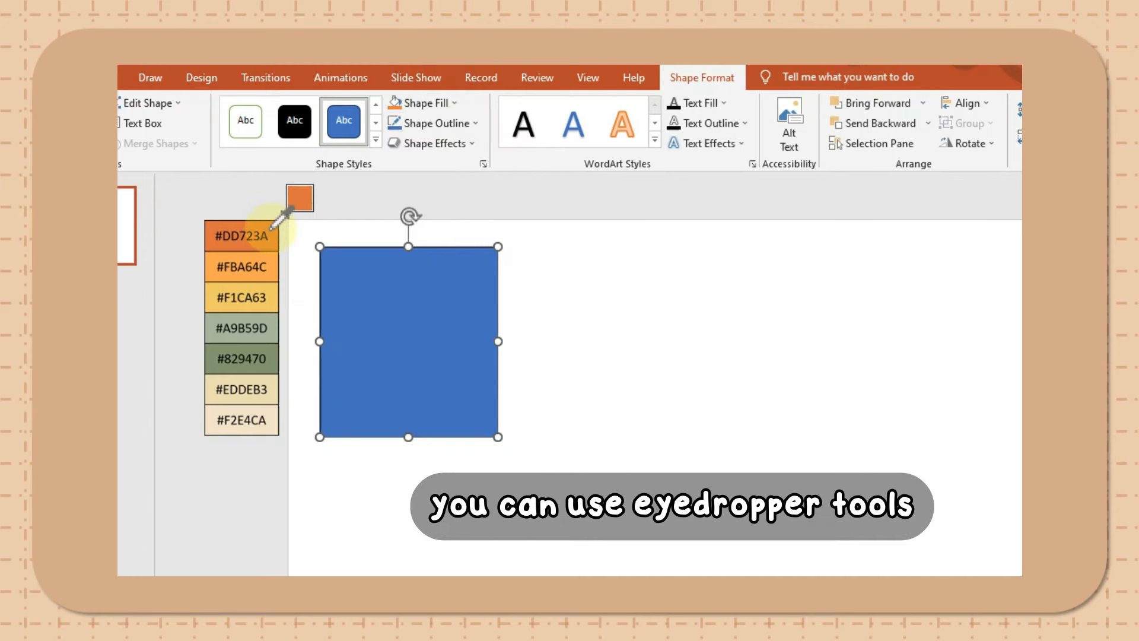
click(245, 233)
click(490, 195)
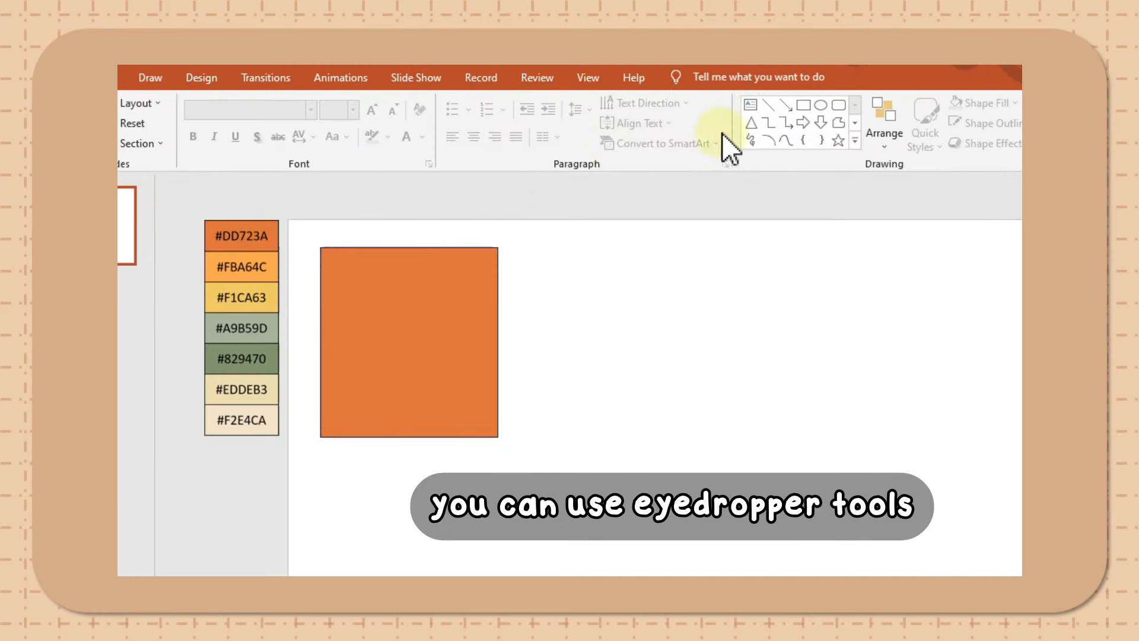
- Draw a circle about half the width of the orange rectangle and place it just right of the rectangle
click(820, 106)
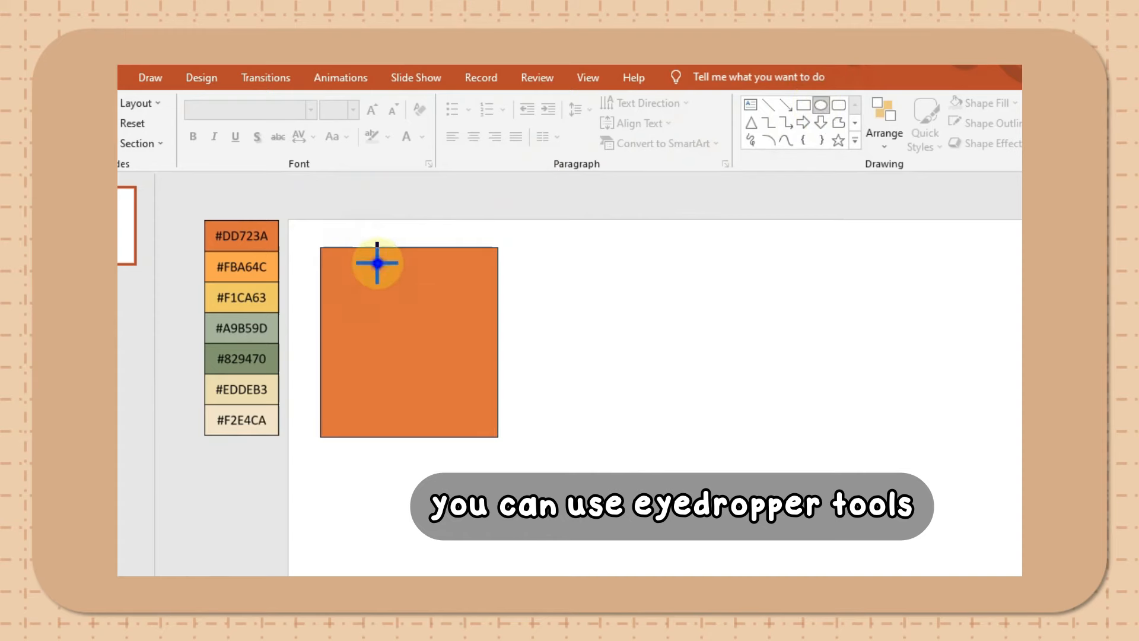
mouse_move(377, 262)
mouse_down()
mouse_move(473, 350)
mouse_move(469, 361)
mouse_up()
drag(440, 307, 579, 284)
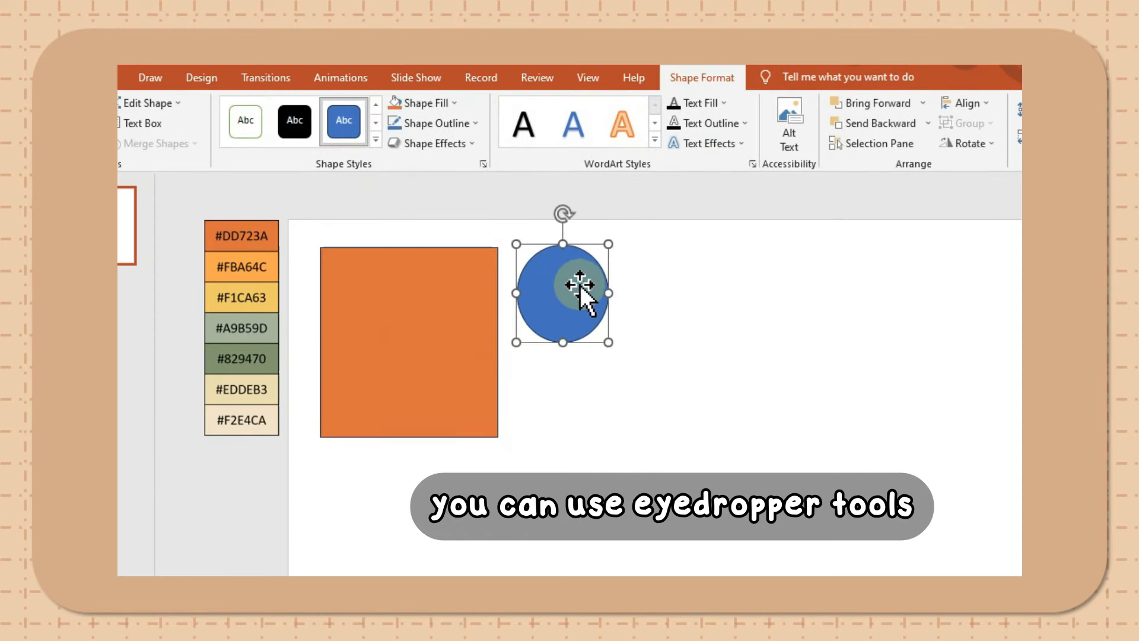
- Fill the circle with the sage green #A9B59D sampled from the palette picture using the Eyedropper
click(427, 108)
click(430, 328)
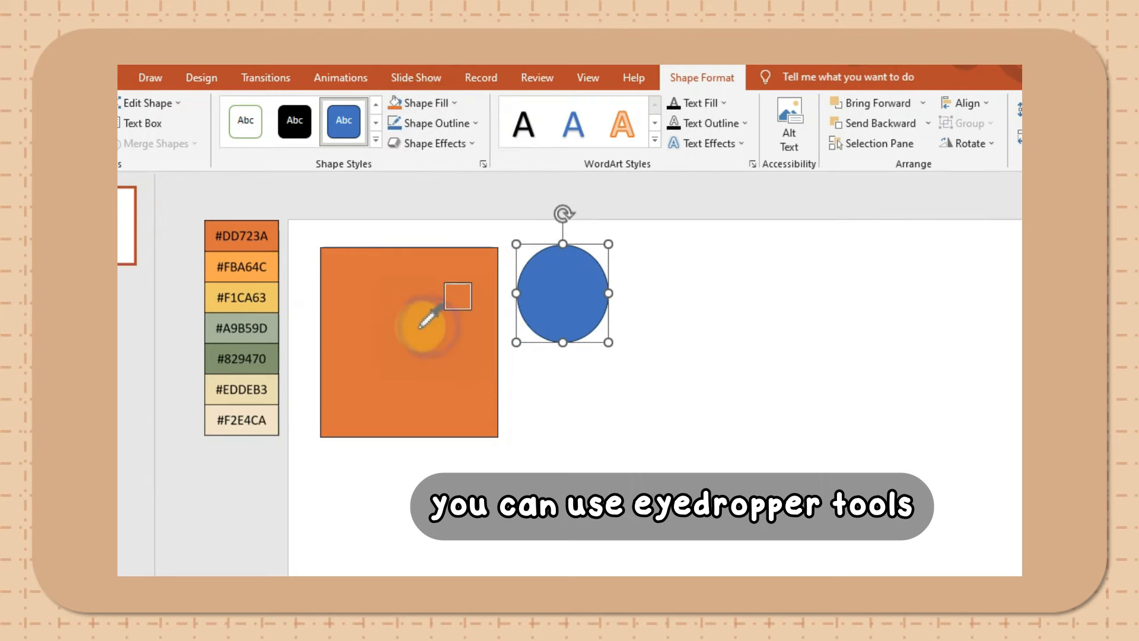
click(271, 330)
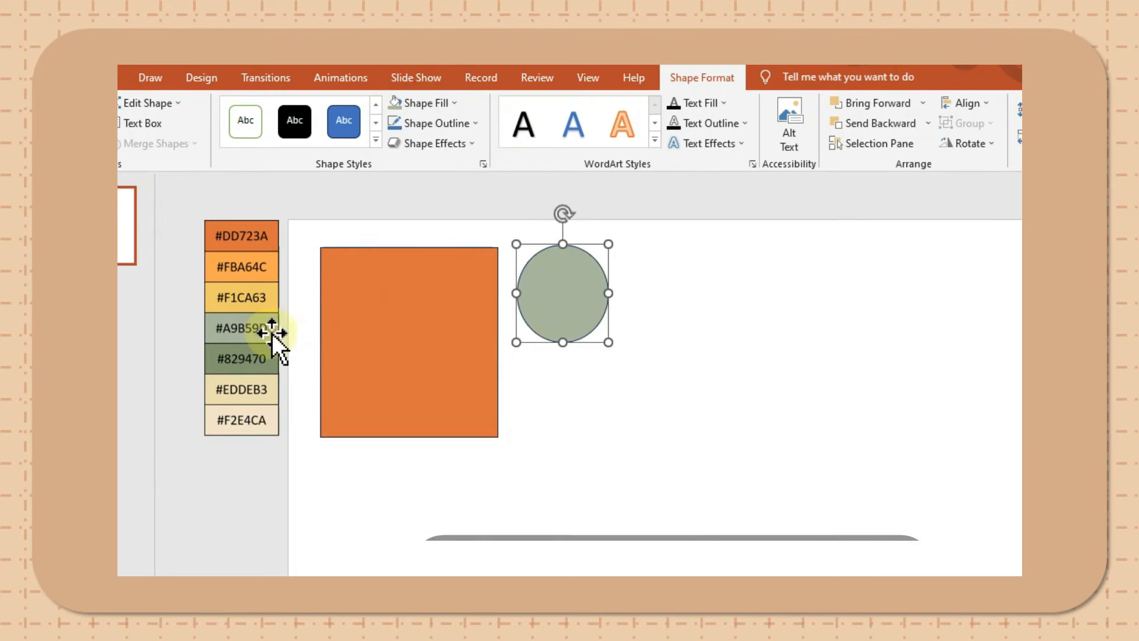
click(743, 390)
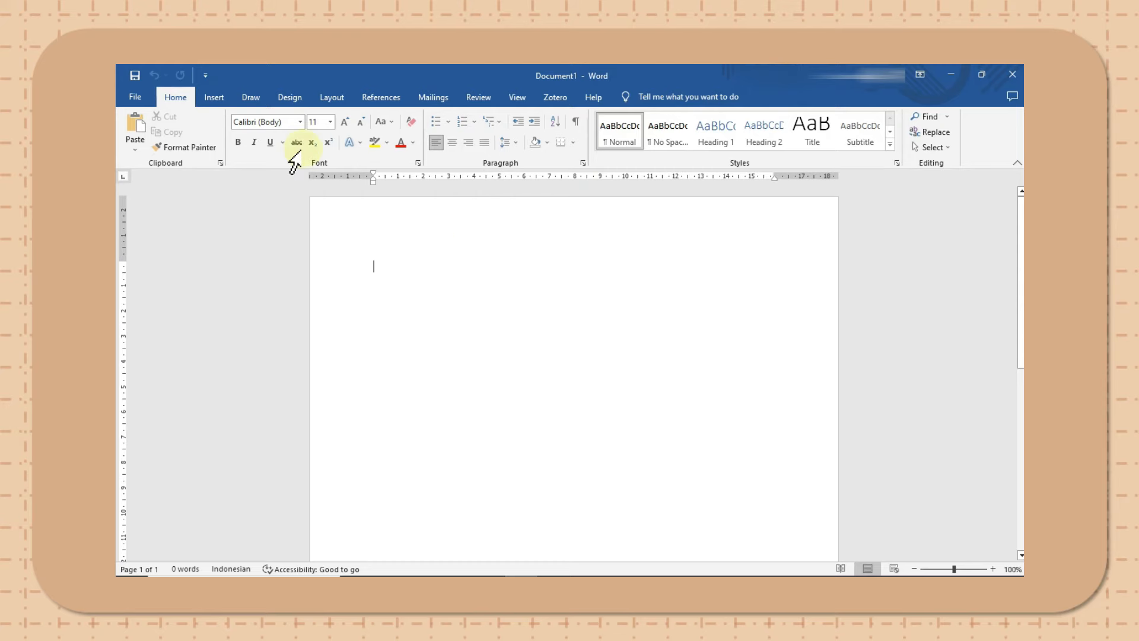
- In the blank Word document, draw a rectangle about 5.45 cm wide and 4.31 cm high near the page's upper left
click(212, 96)
click(291, 118)
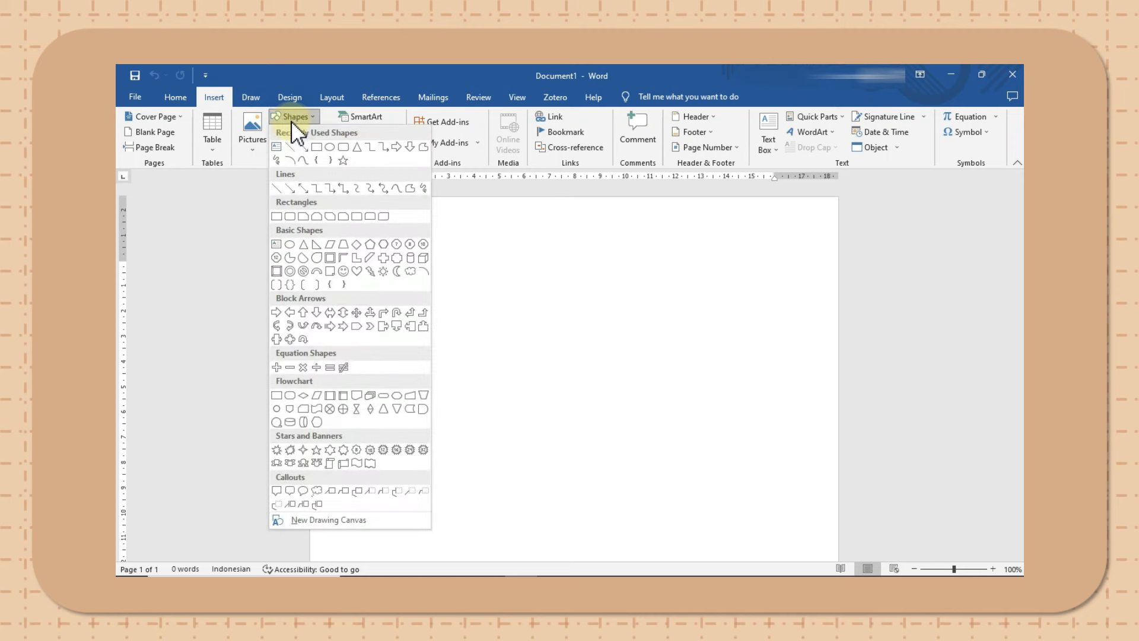
click(316, 147)
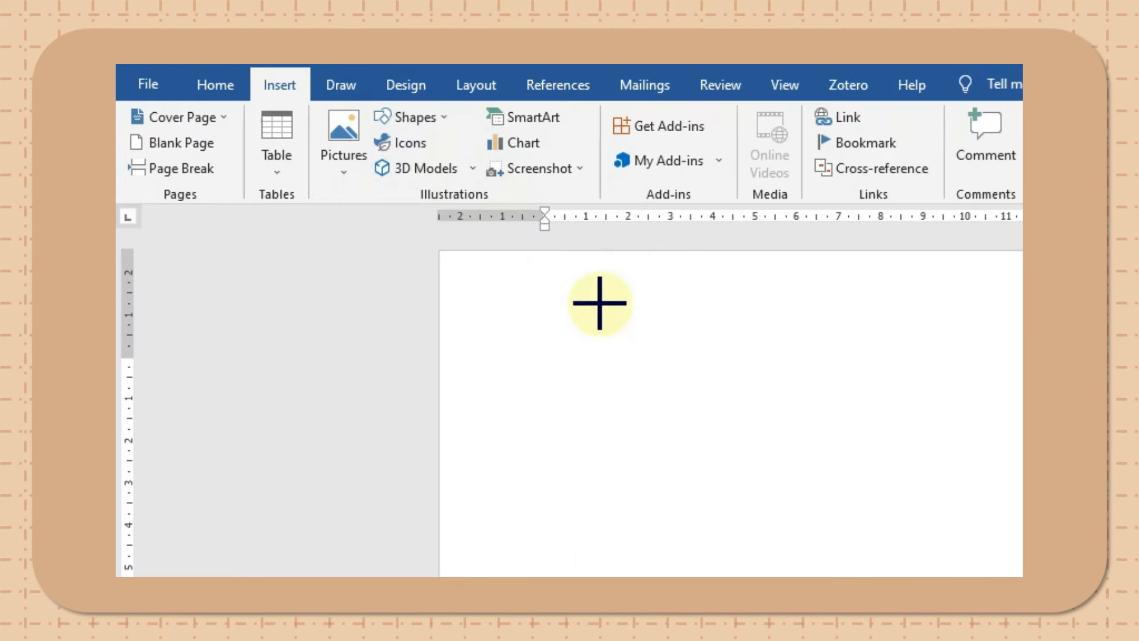
mouse_move(602, 307)
mouse_down()
mouse_move(803, 452)
mouse_move(833, 489)
mouse_up()
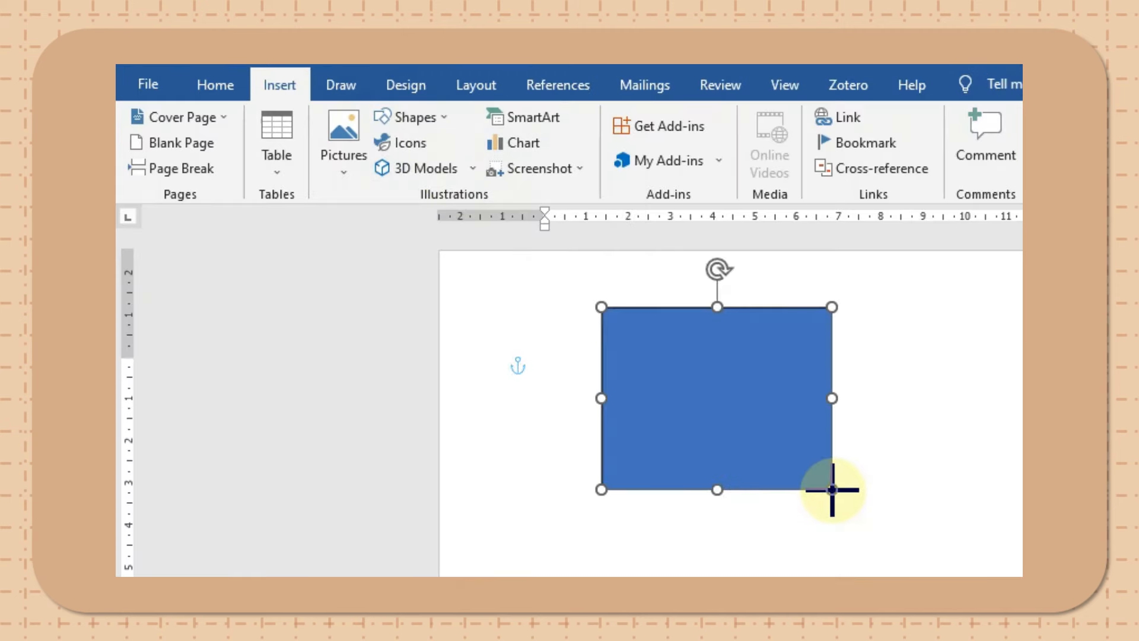
- Check the rectangle's Shape Fill options for an Eyedropper tool
click(639, 119)
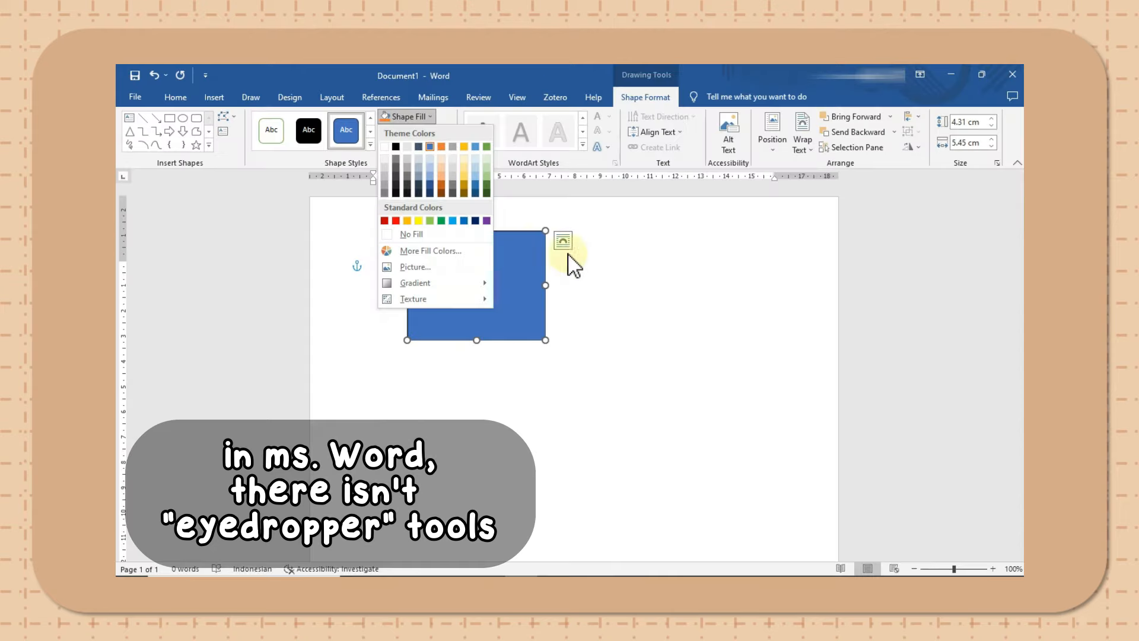
click(941, 408)
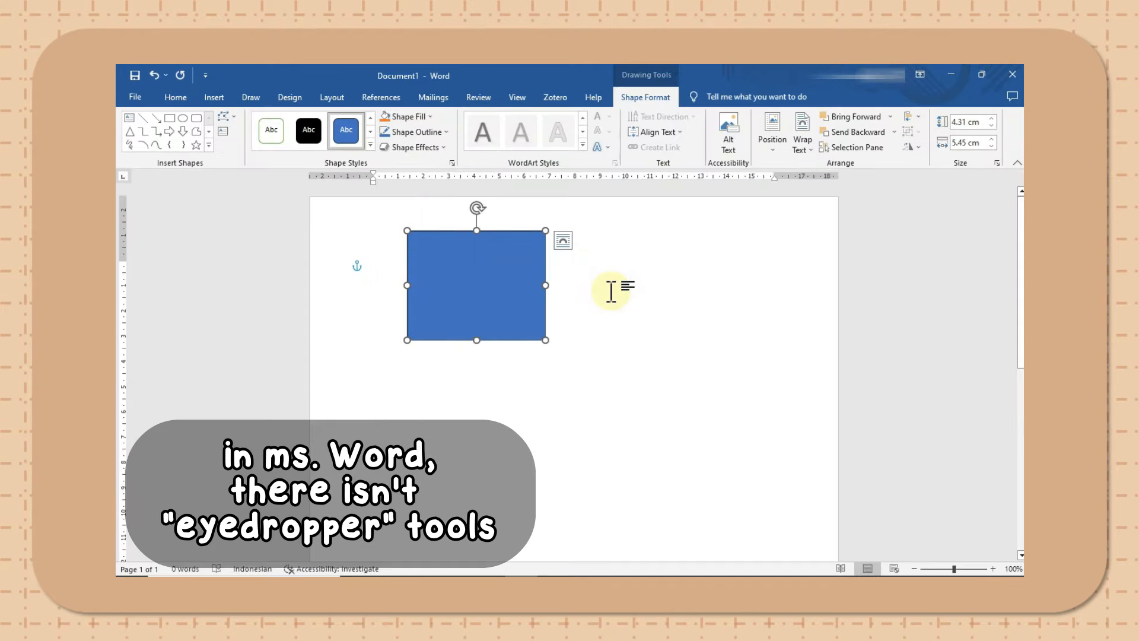
- Undo the blue rectangle and insert the Color Palette Inspiration picture from the Color Palette folder into the Word document
key(ctrl+z)
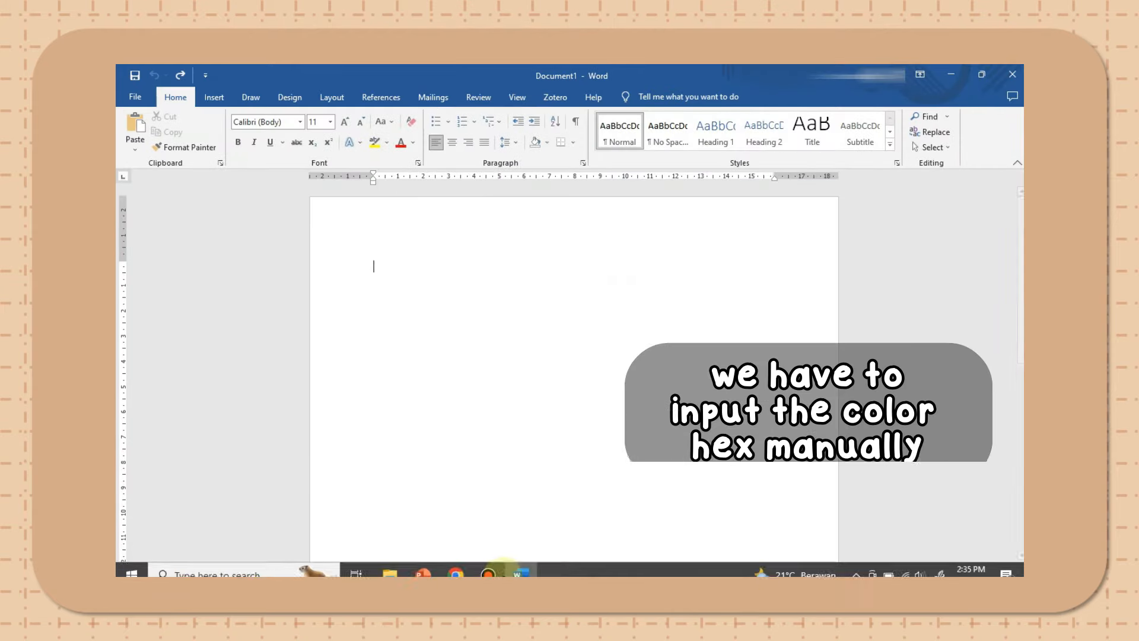
click(386, 567)
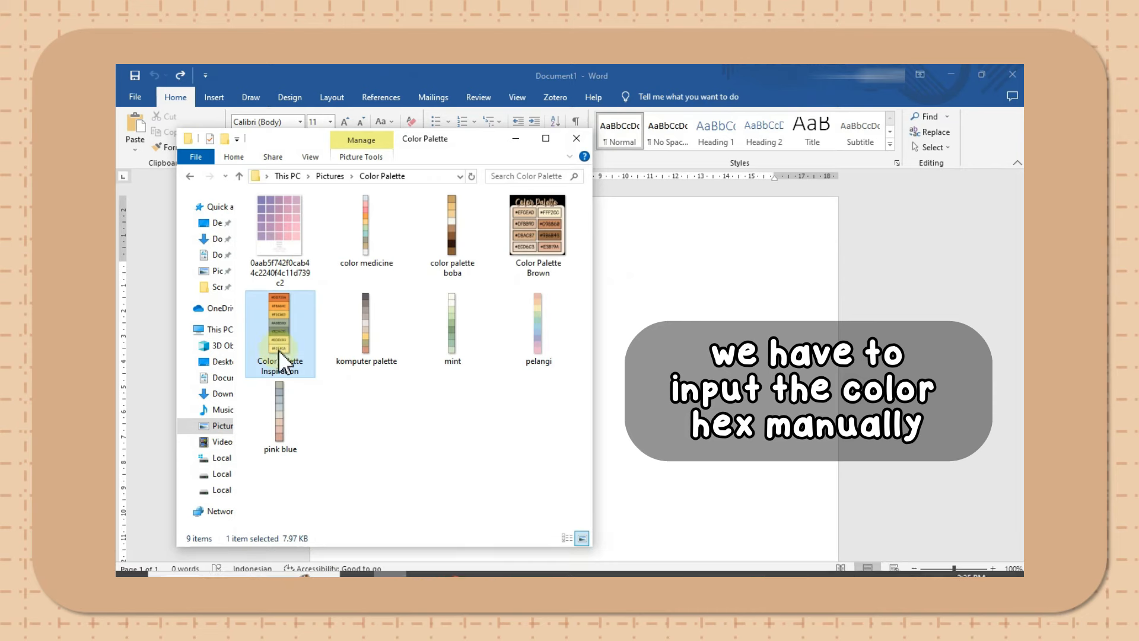
drag(279, 350, 669, 340)
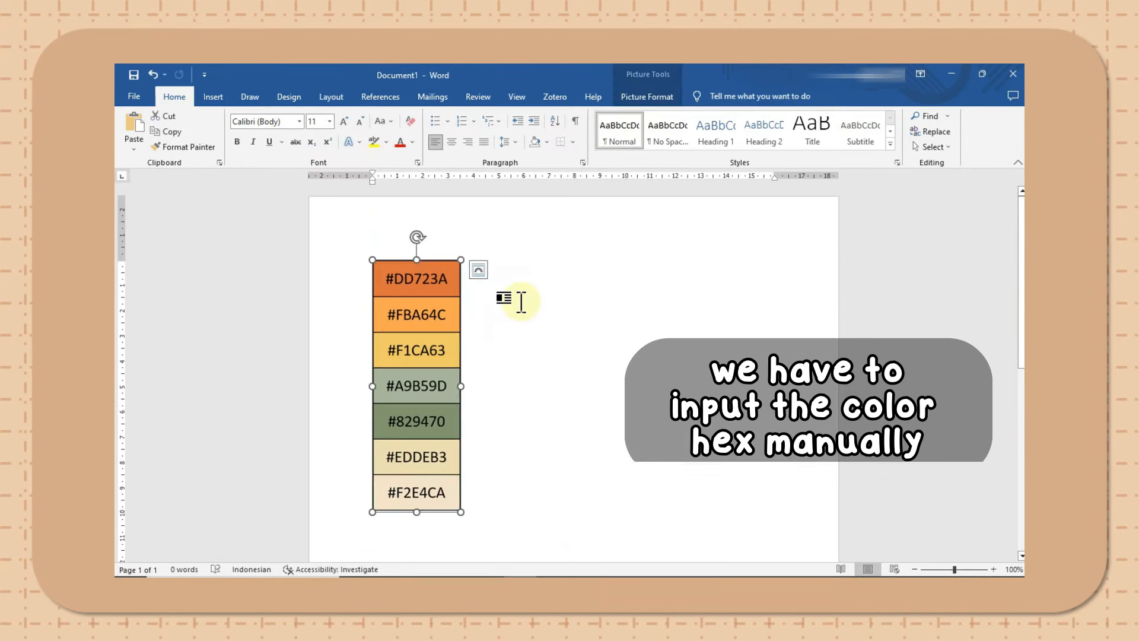
click(515, 300)
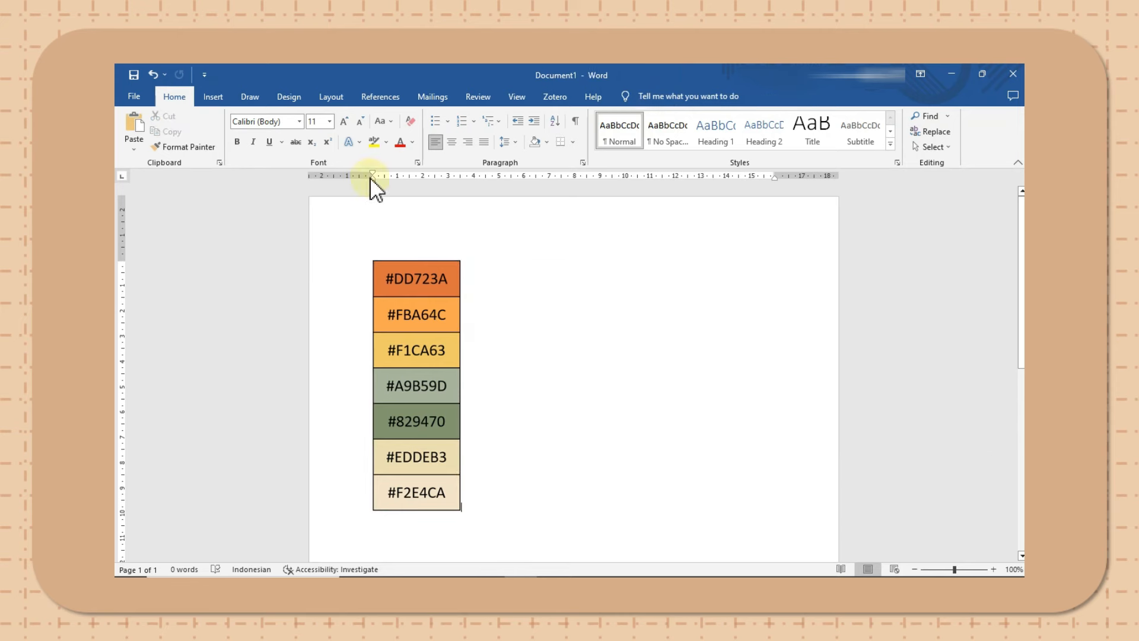
- Start a new custom set of theme colors for the document, keeping the dialog clear of the palette picture
click(299, 94)
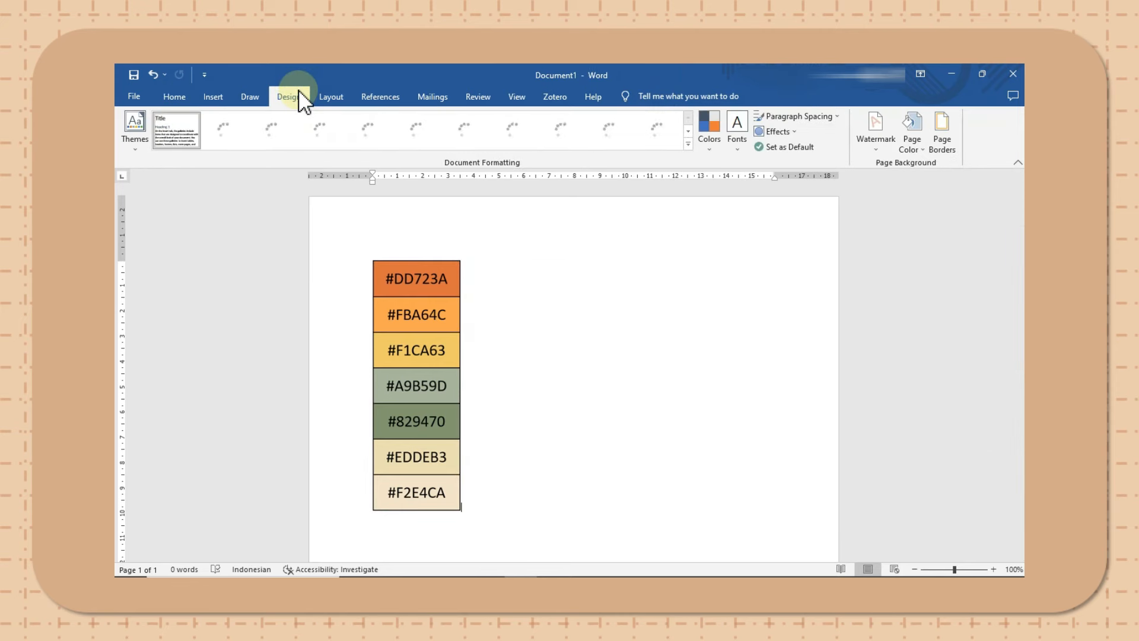
click(714, 147)
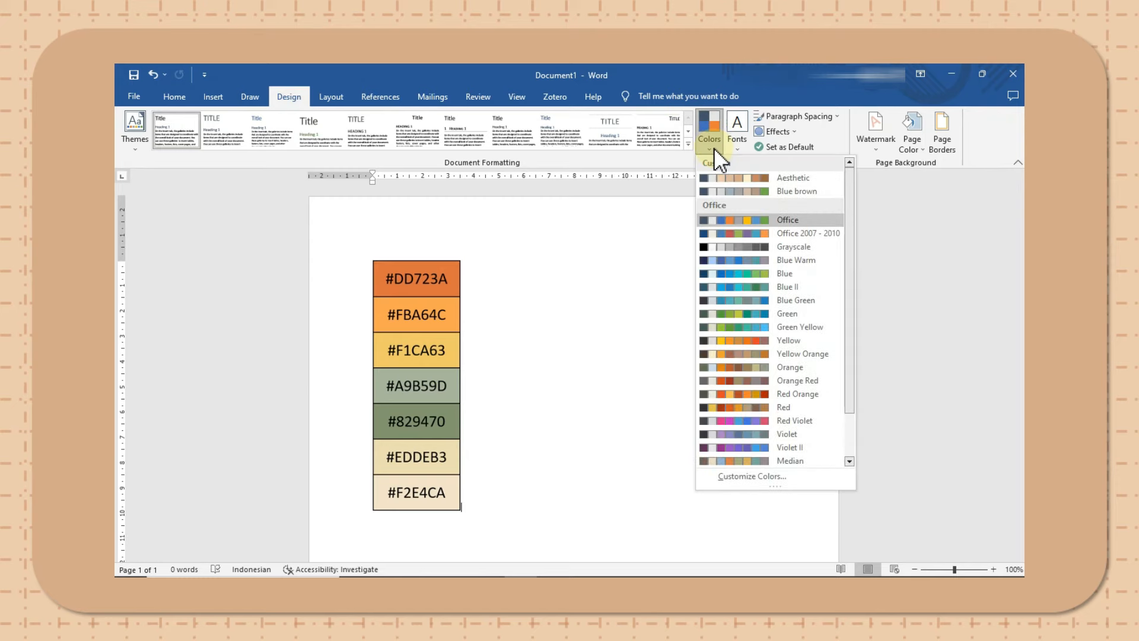
click(736, 477)
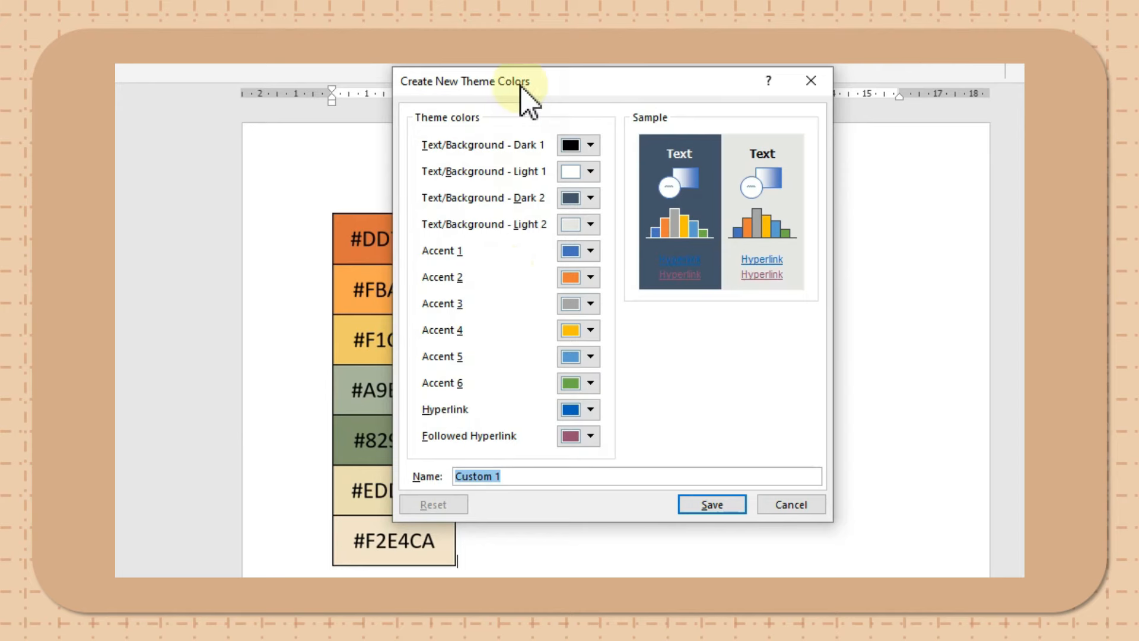
drag(519, 83, 620, 137)
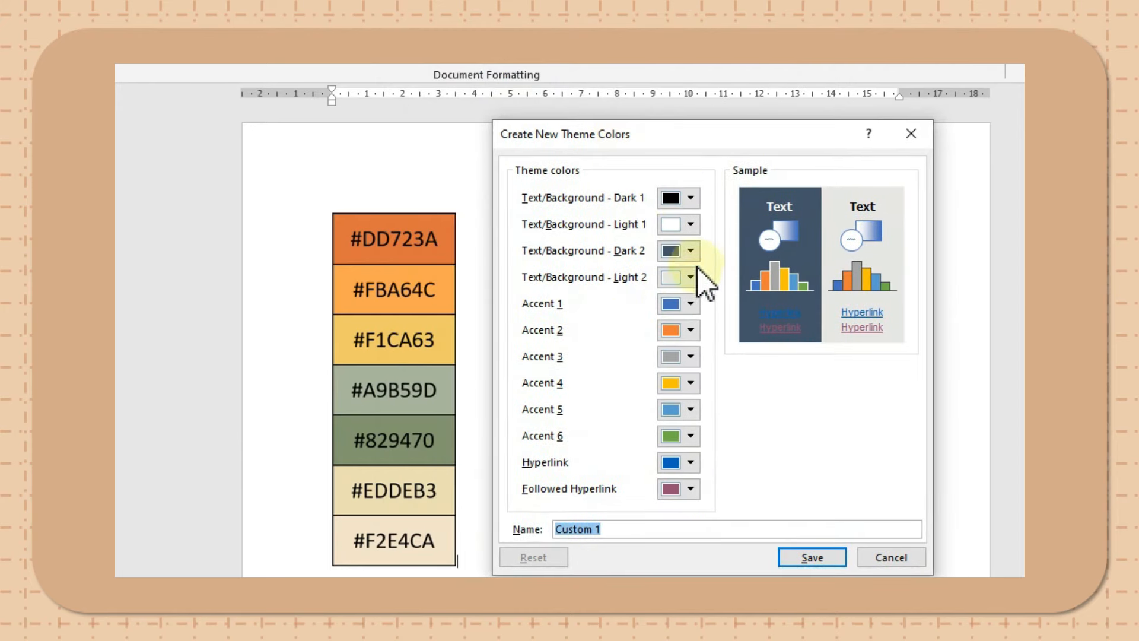
- Set the Accent 1 theme color to the custom hex value #DD723A
click(692, 310)
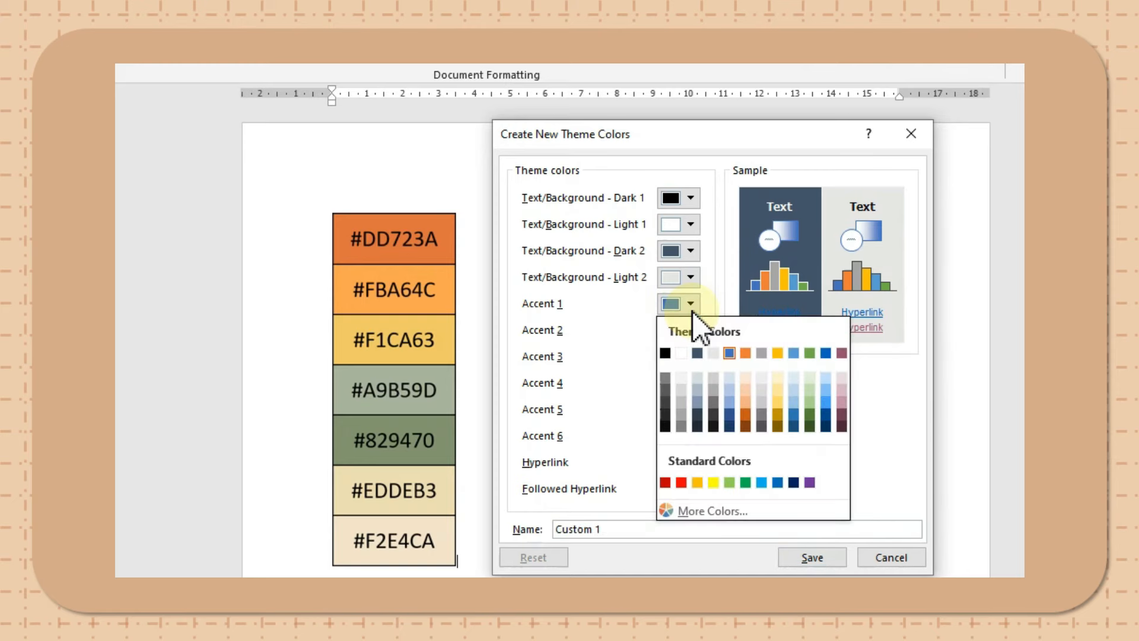
click(707, 513)
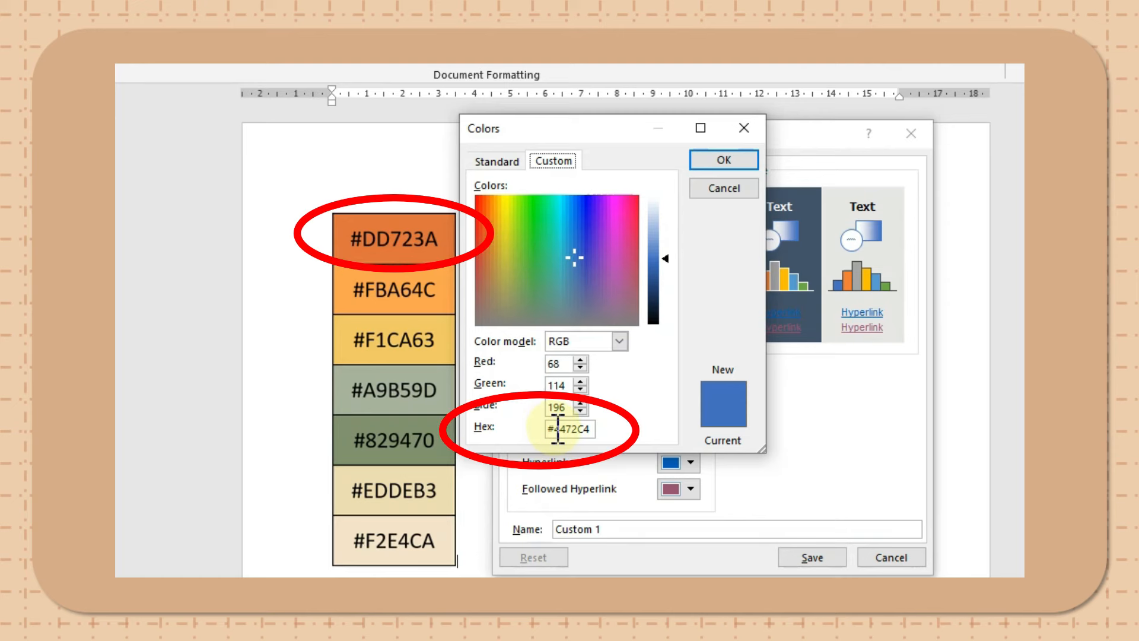
drag(557, 428, 601, 434)
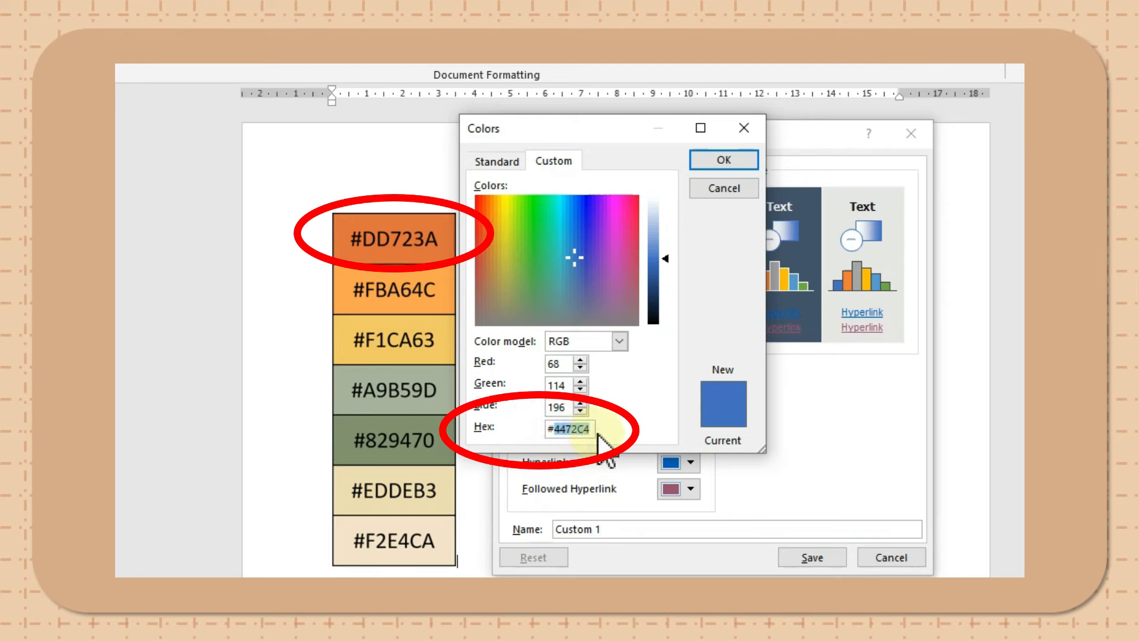
text(DD723A)
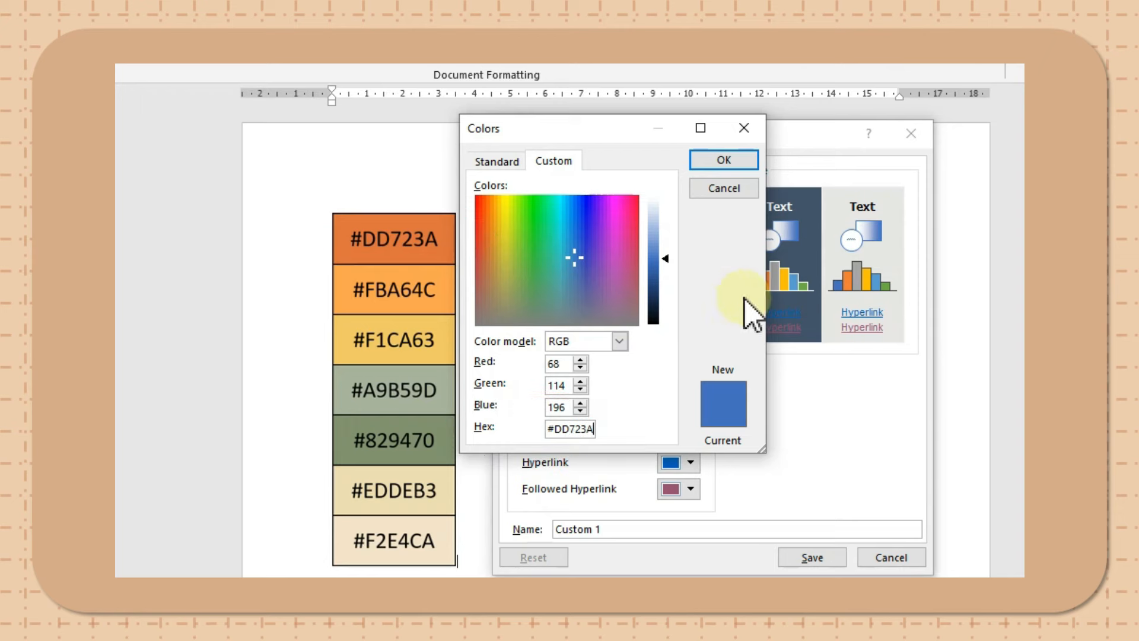
click(722, 162)
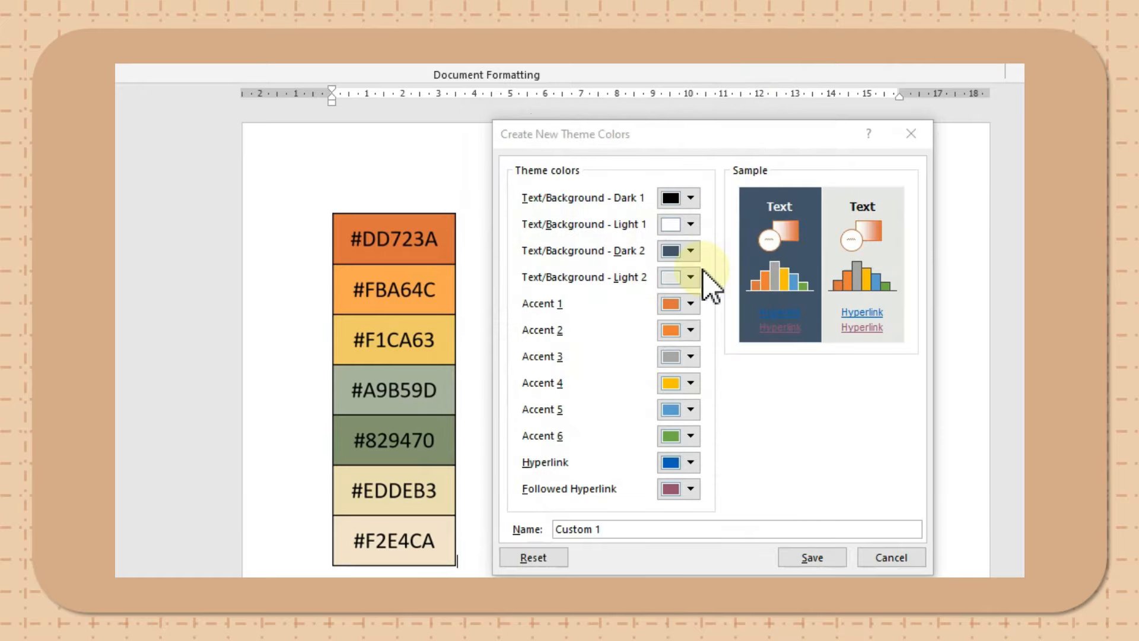
- Set the Accent 2 theme color to the custom hex value #FBA64C
click(677, 306)
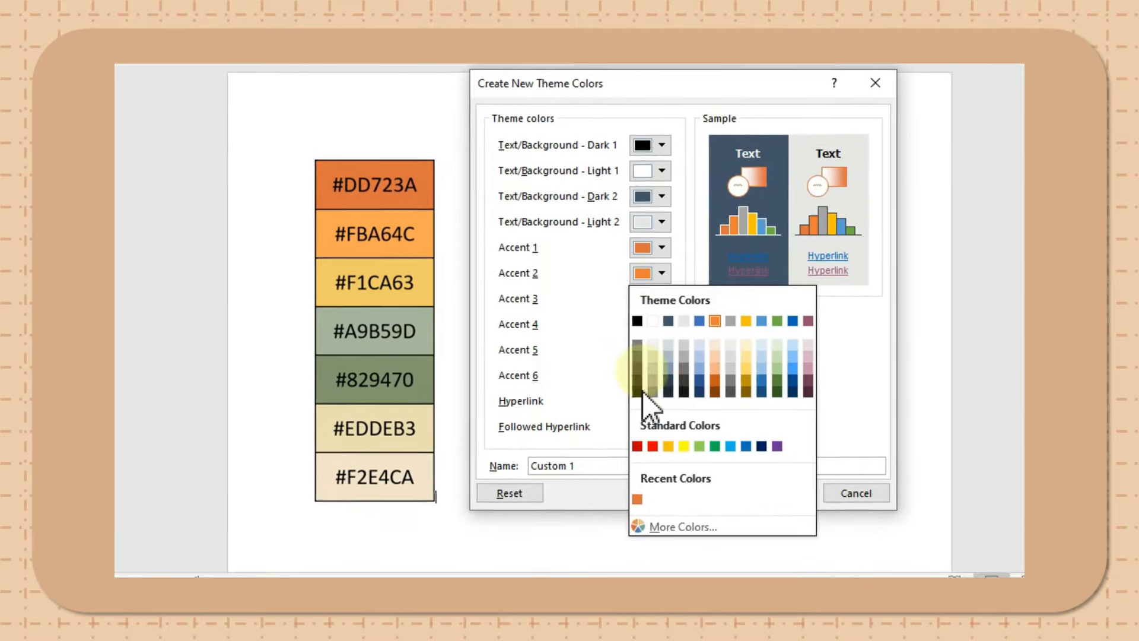
click(656, 514)
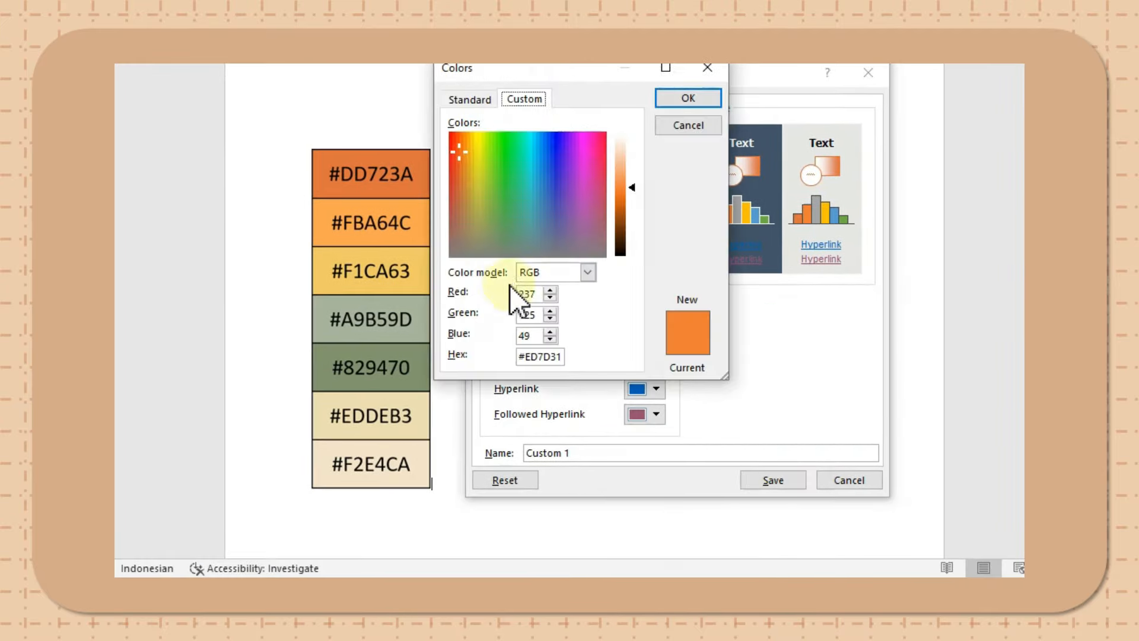
drag(530, 356, 586, 363)
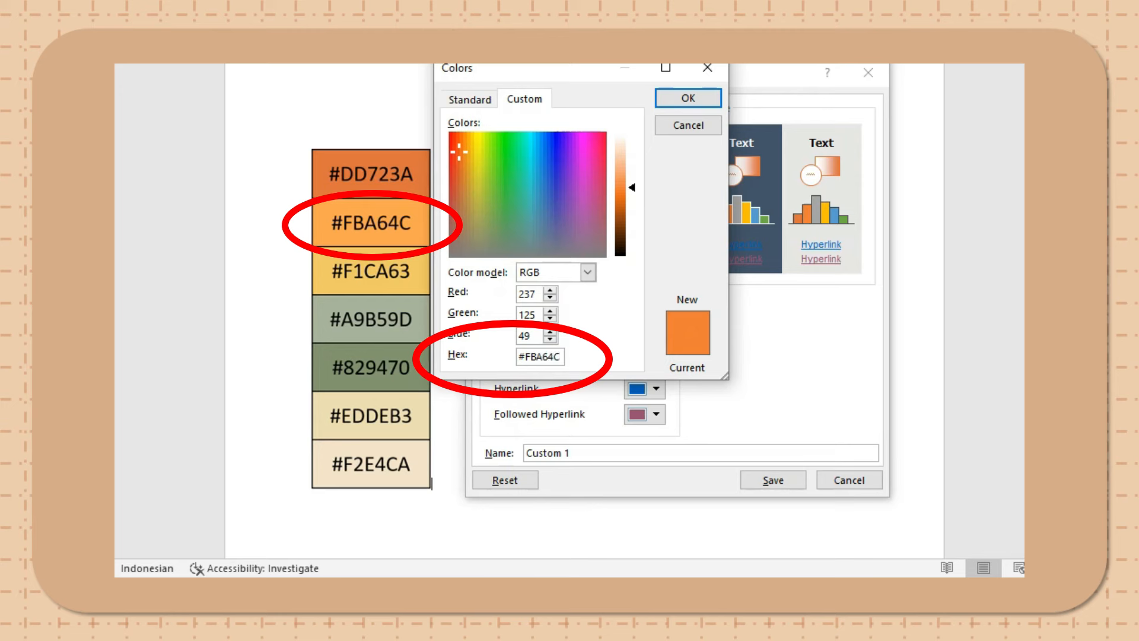
key(Return)
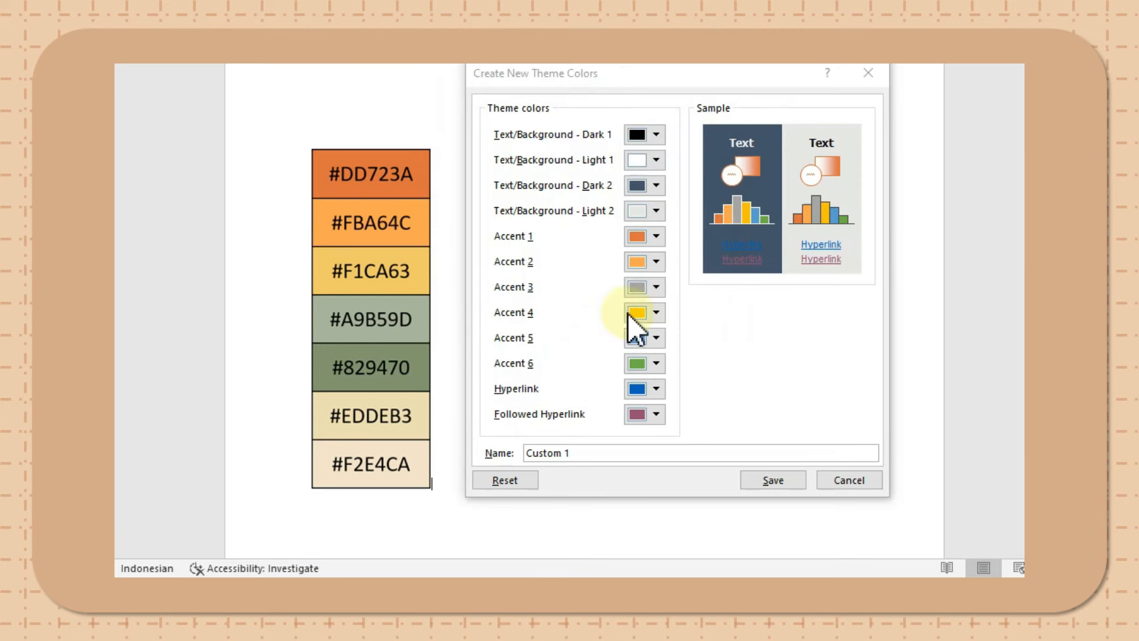
- Set the Accent 3 theme color to the custom hex value #F1CA63
click(656, 288)
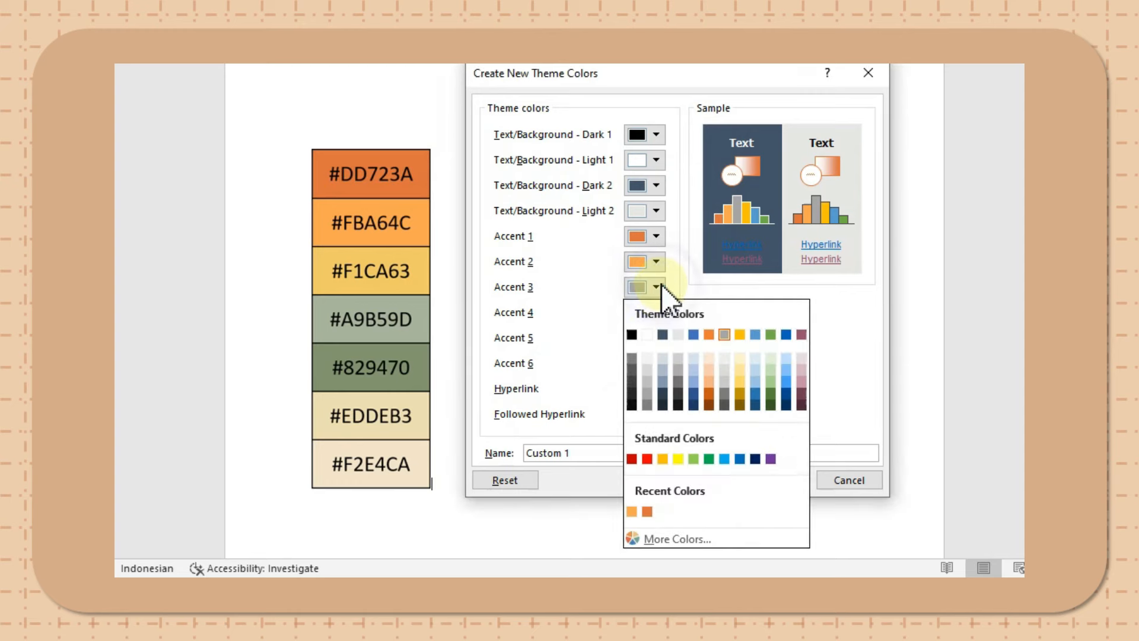
click(659, 536)
double_click(529, 356)
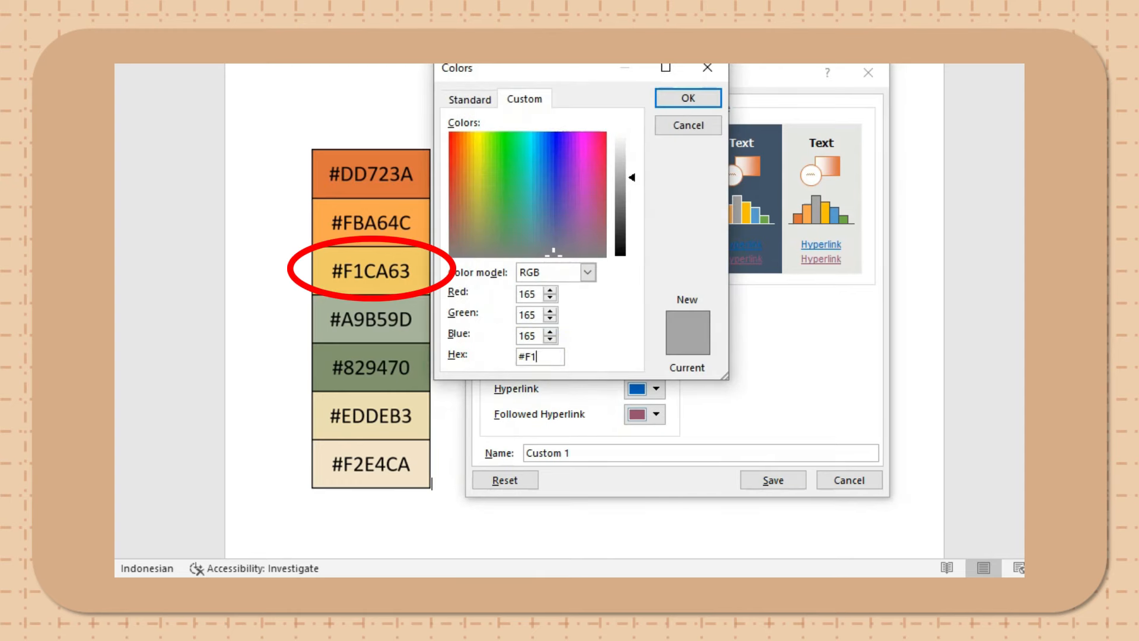
text(F1CA63)
key(Return)
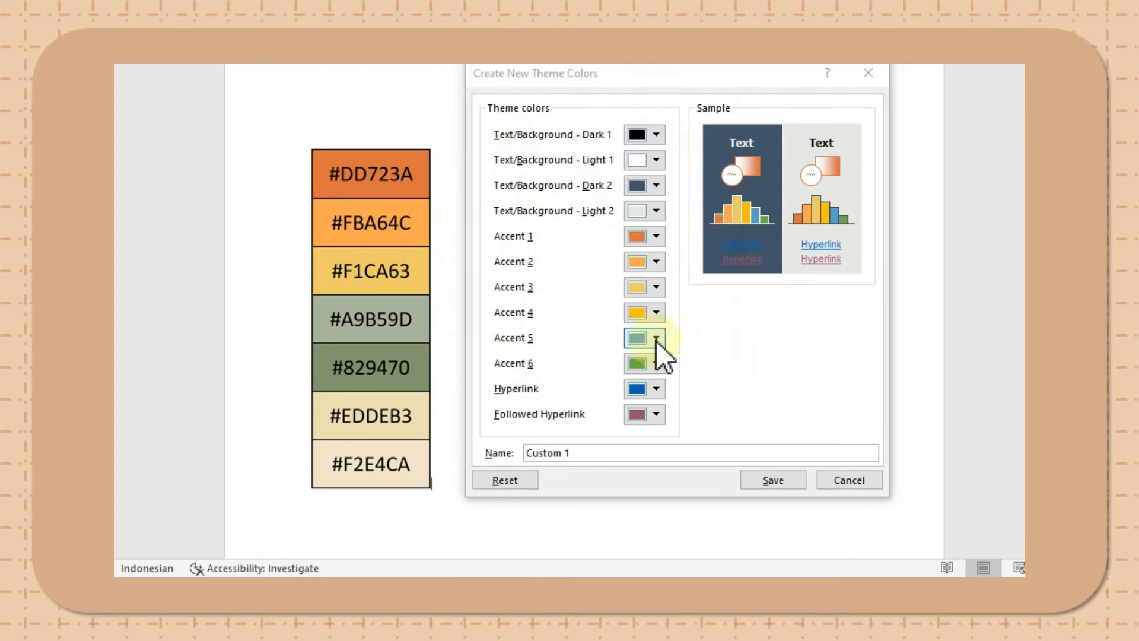
- Set the Accent 5 theme color to the custom hex value #A9B59D
click(656, 338)
click(665, 318)
double_click(558, 356)
text(A9)
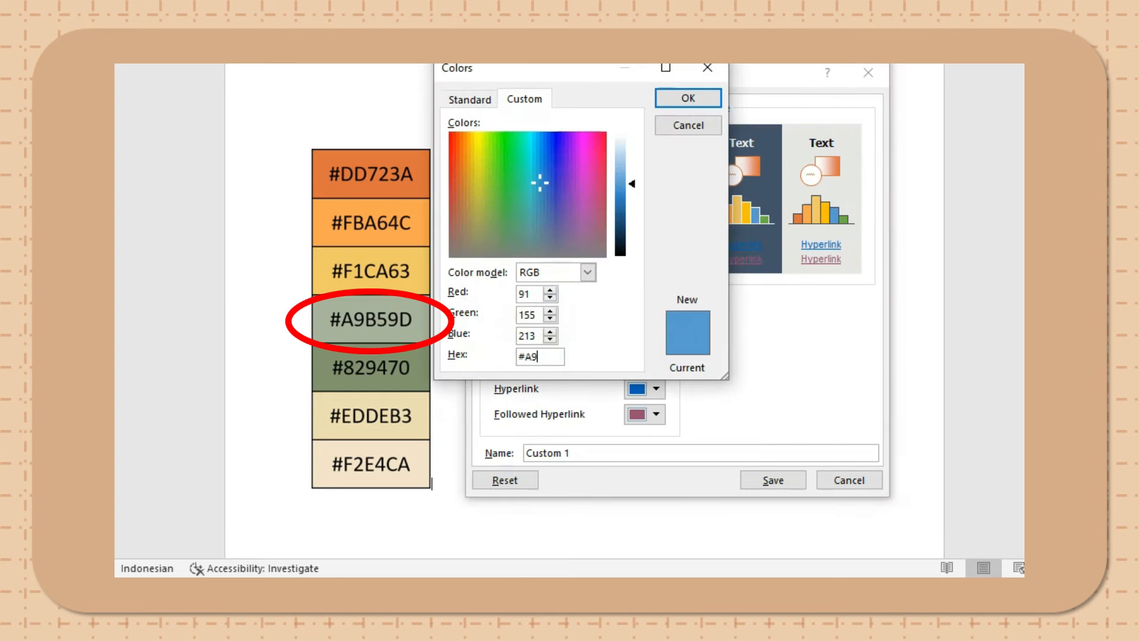
text(B59D)
key(Return)
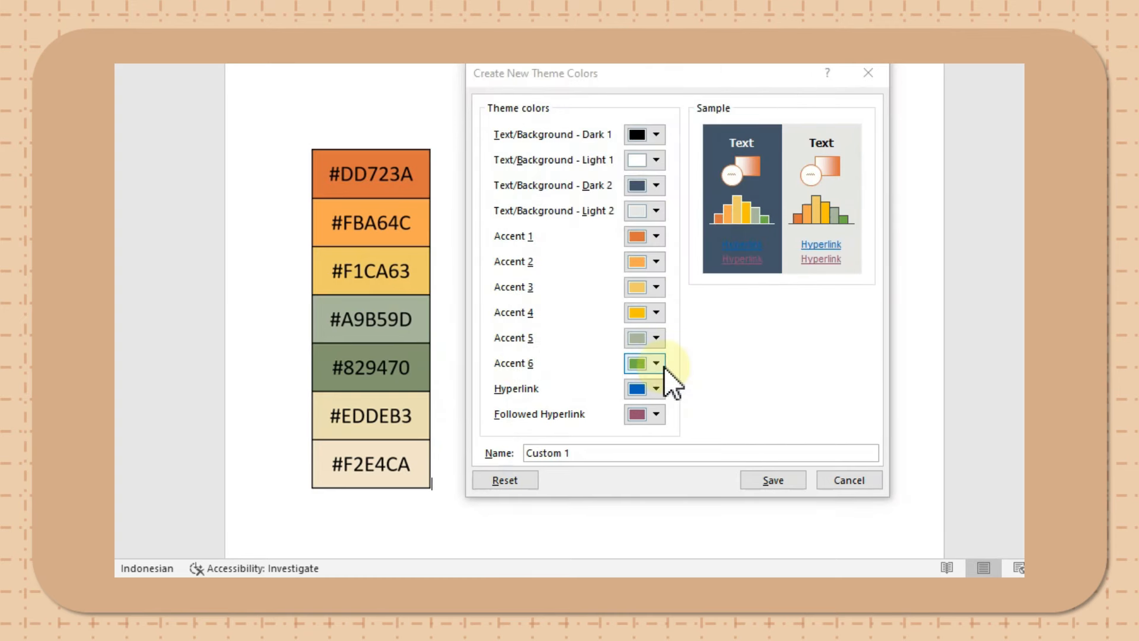
- Set the Accent 6 theme color to the custom hex value #829470
click(659, 363)
click(653, 345)
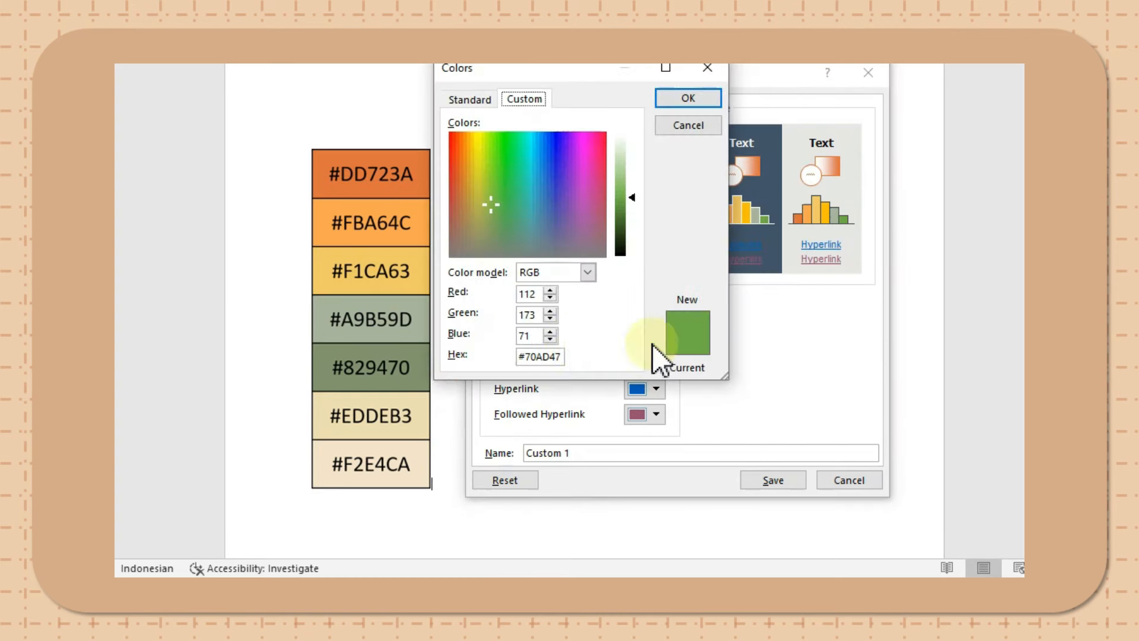
double_click(552, 356)
text(829470)
key(Return)
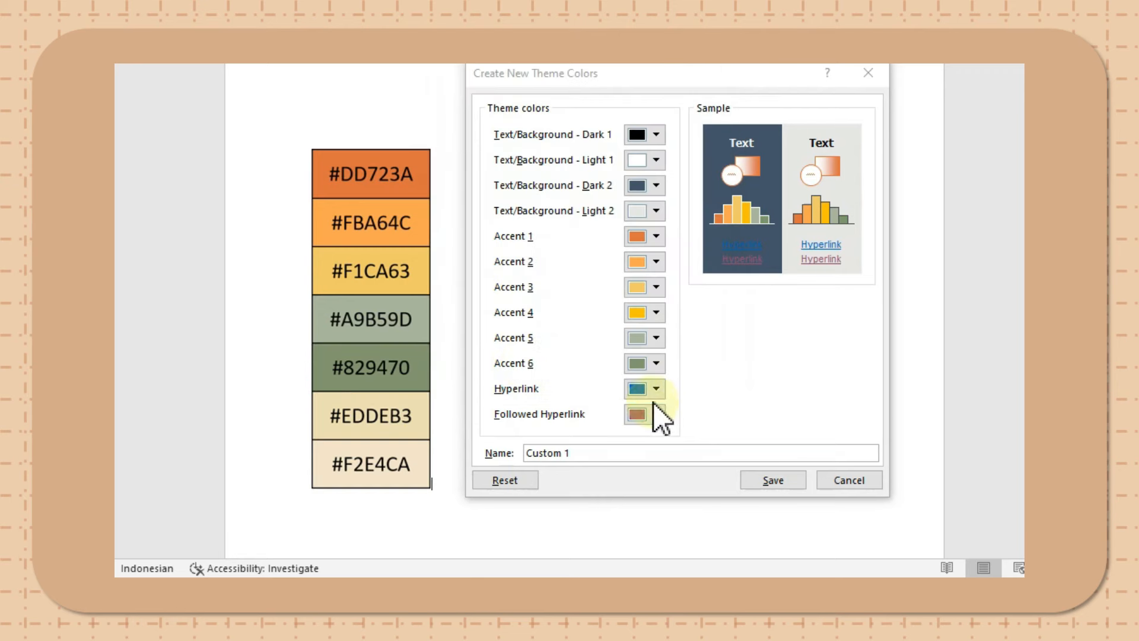
- Set the Hyperlink theme color to the custom hex value #EDDEB3
click(656, 388)
click(661, 366)
double_click(532, 355)
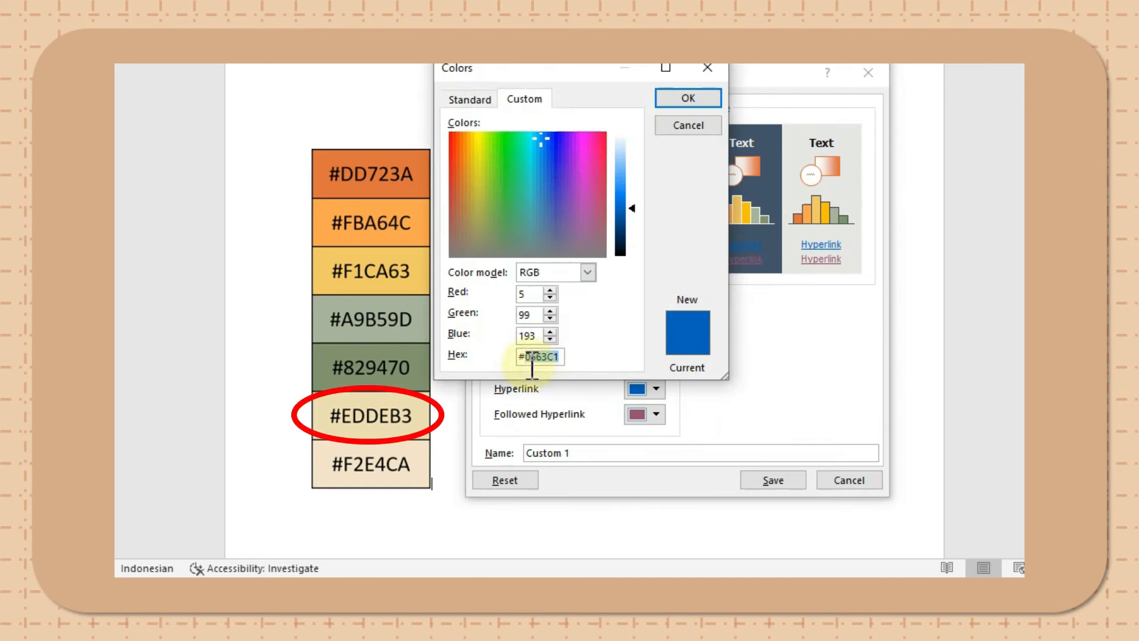
key(Return)
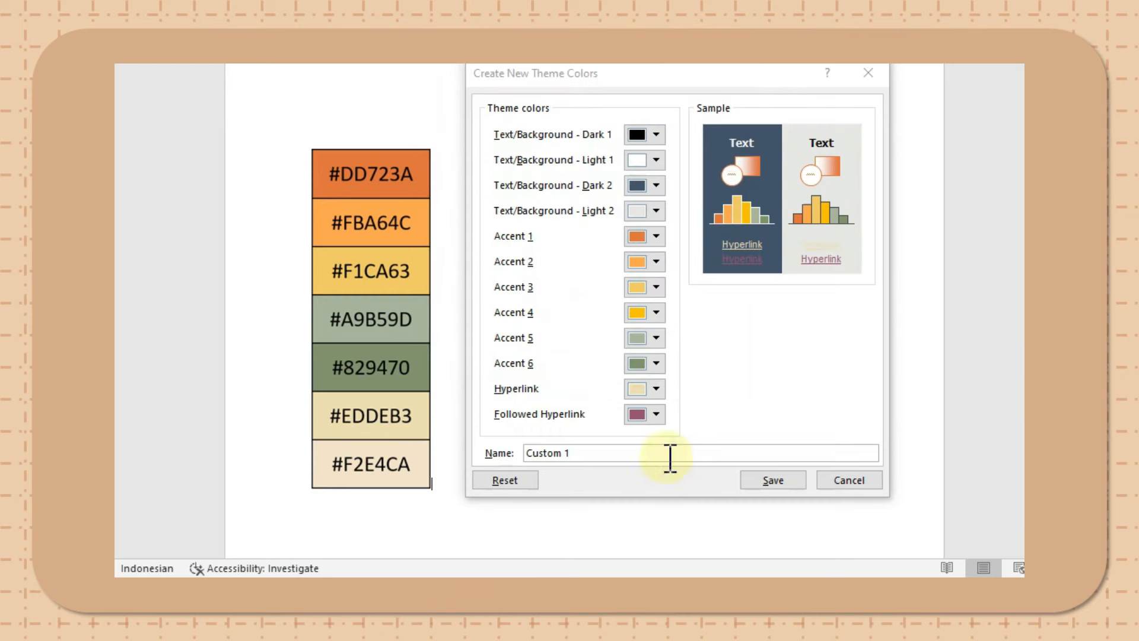
- Set the Followed Hyperlink theme color to the custom hex value #F2E4CA
click(658, 416)
click(666, 395)
drag(559, 356, 504, 356)
text(#F)
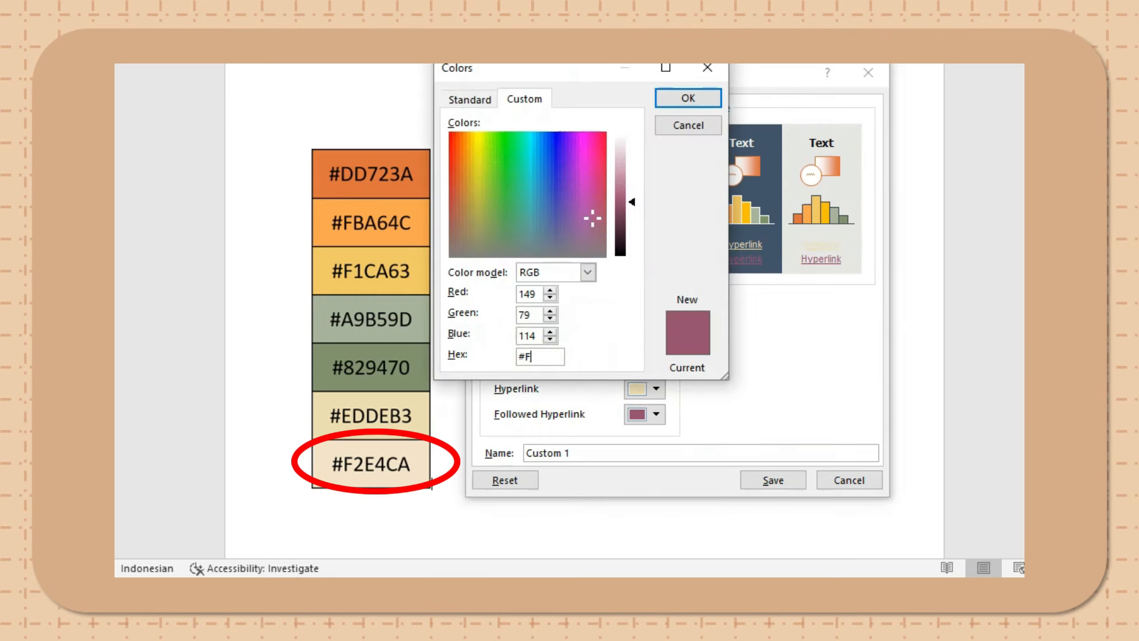
text(2E4CA)
click(705, 102)
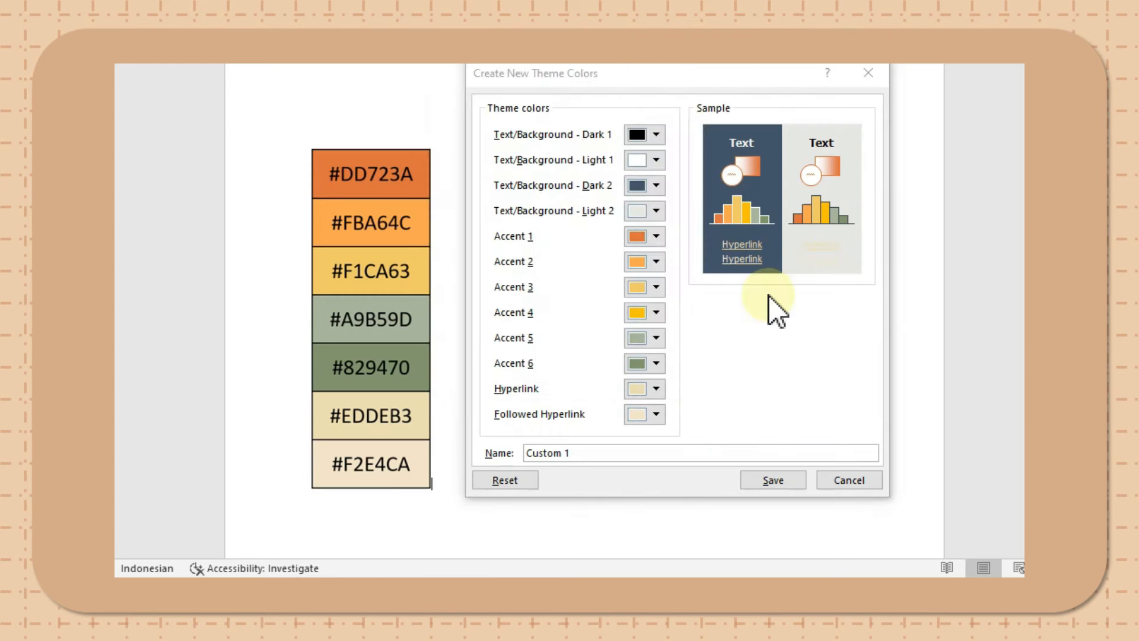
- Name the custom theme color set Flower and save it
click(603, 452)
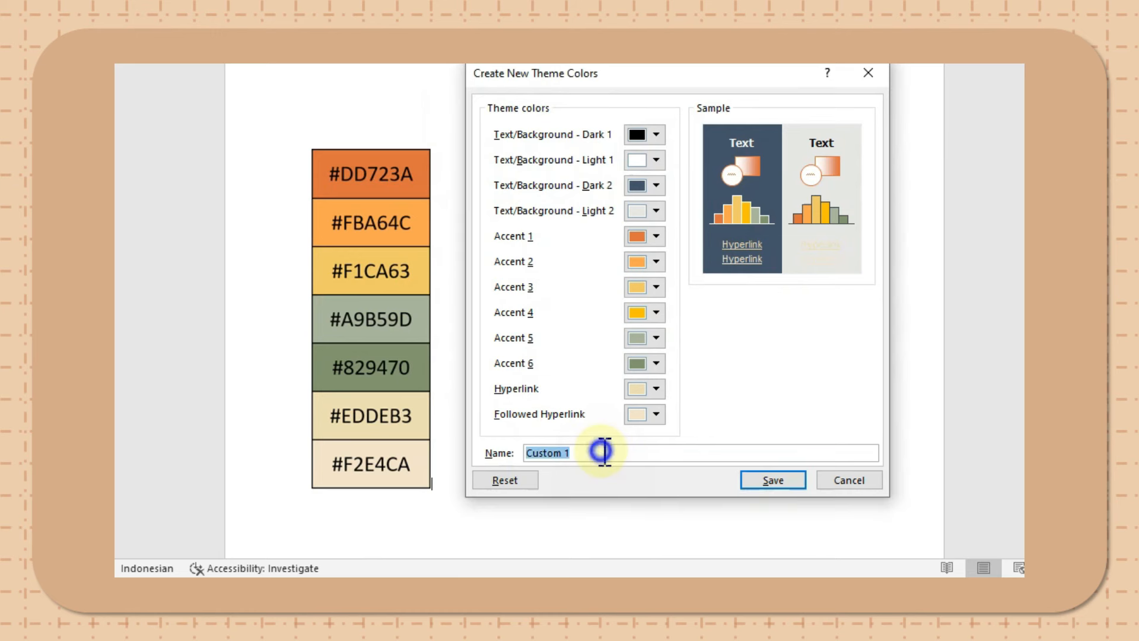
click(603, 452)
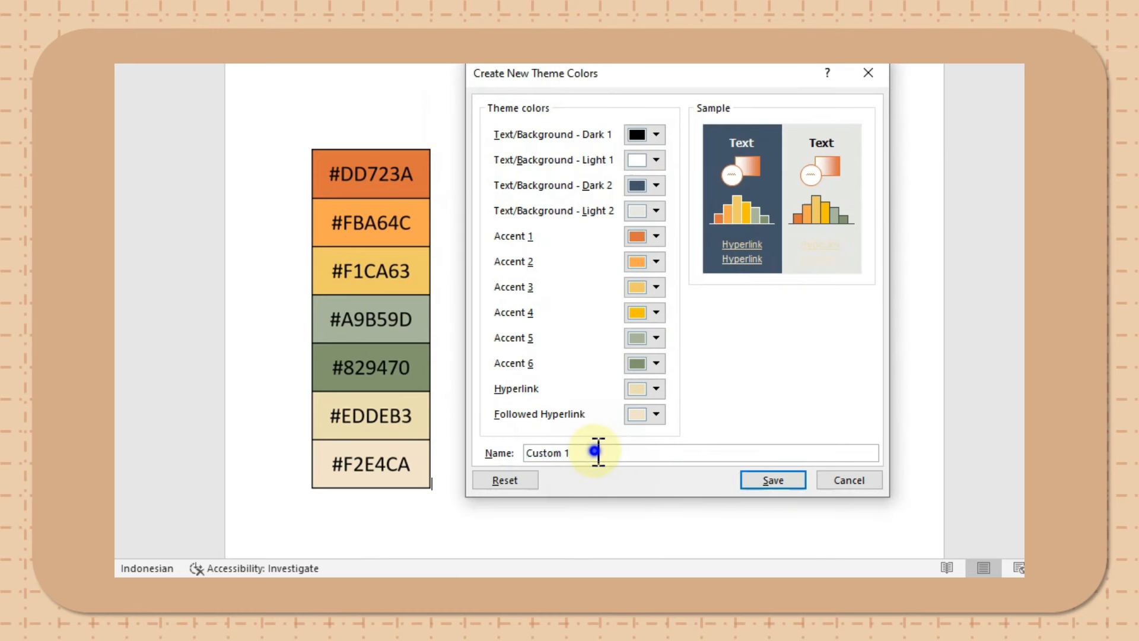
drag(598, 451, 562, 454)
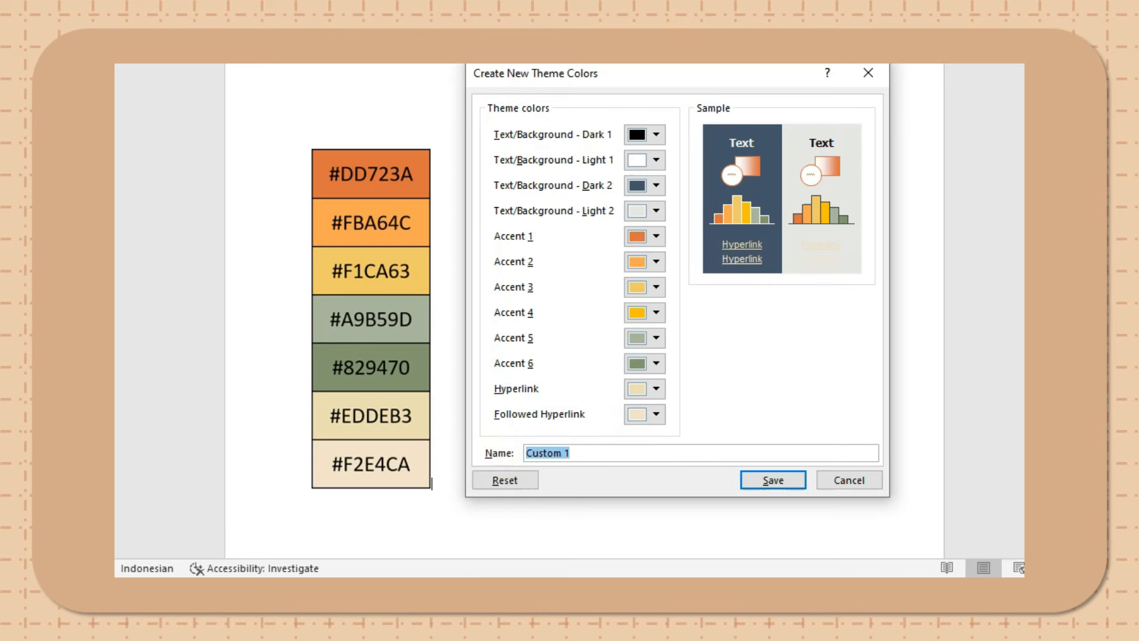
text(Flower)
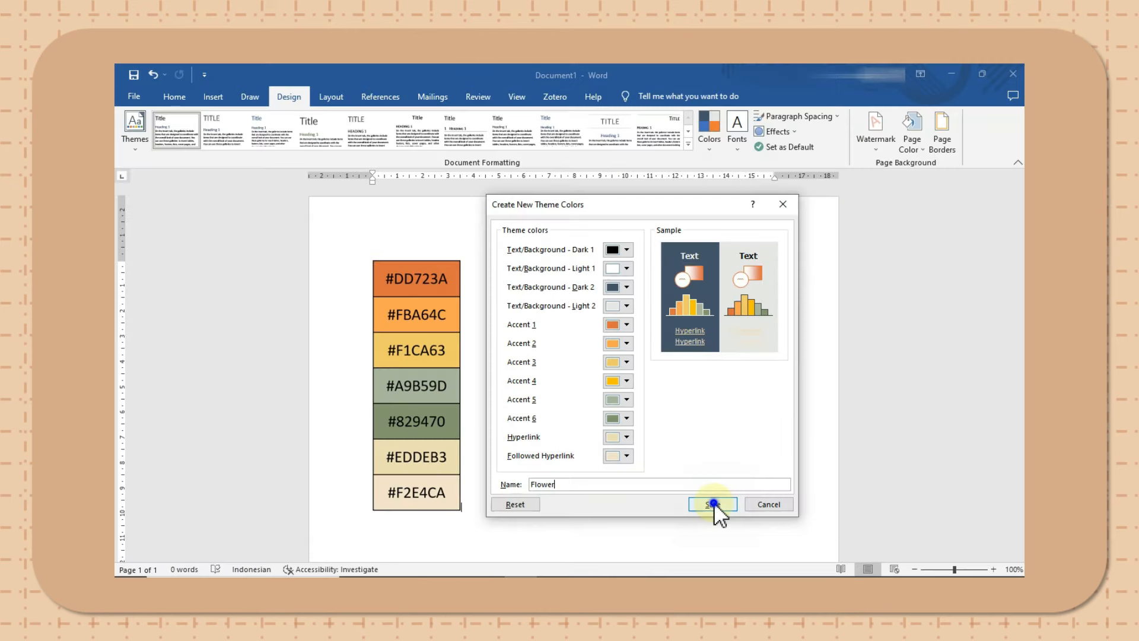
click(776, 480)
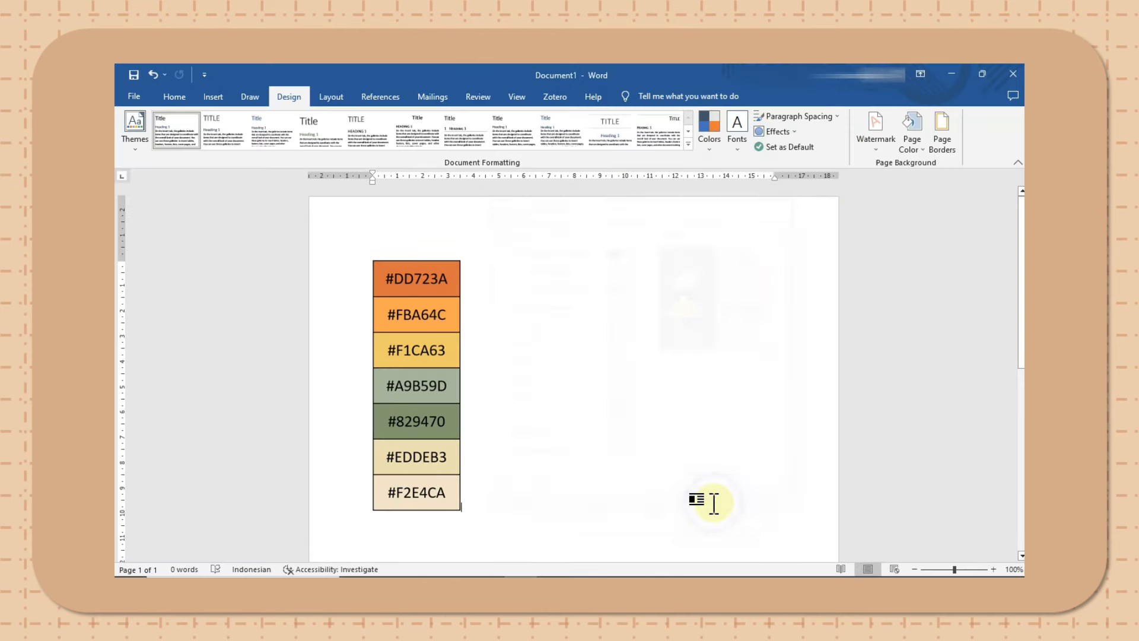
- Delete the palette picture and draw a roughly square rectangle about 4.5 cm wide near the page's upper left
click(435, 292)
key(Delete)
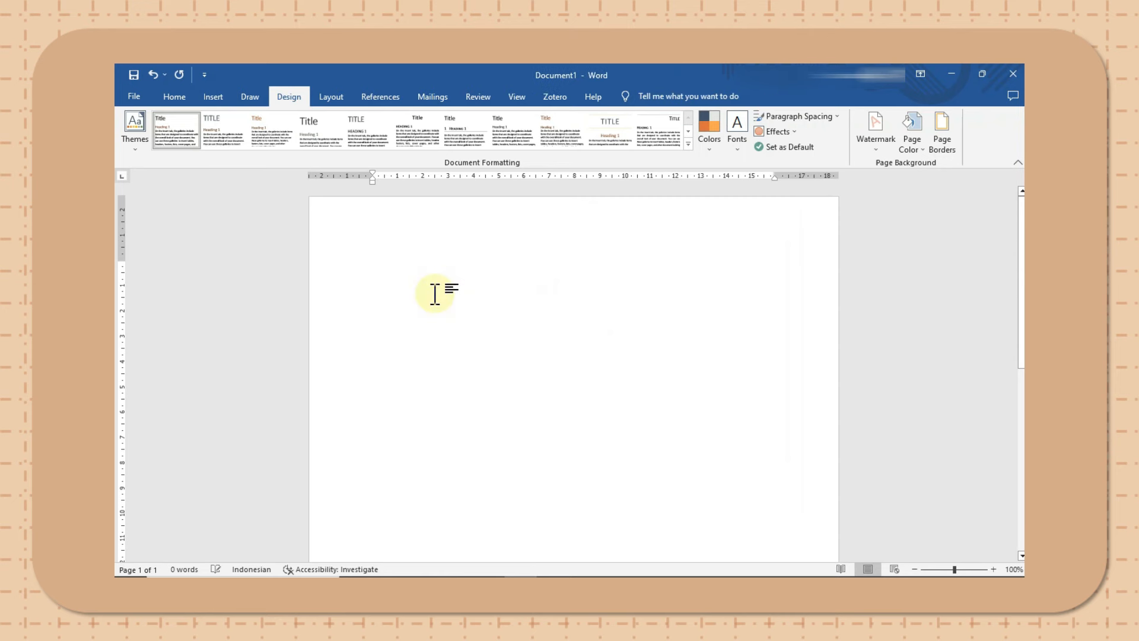
click(217, 97)
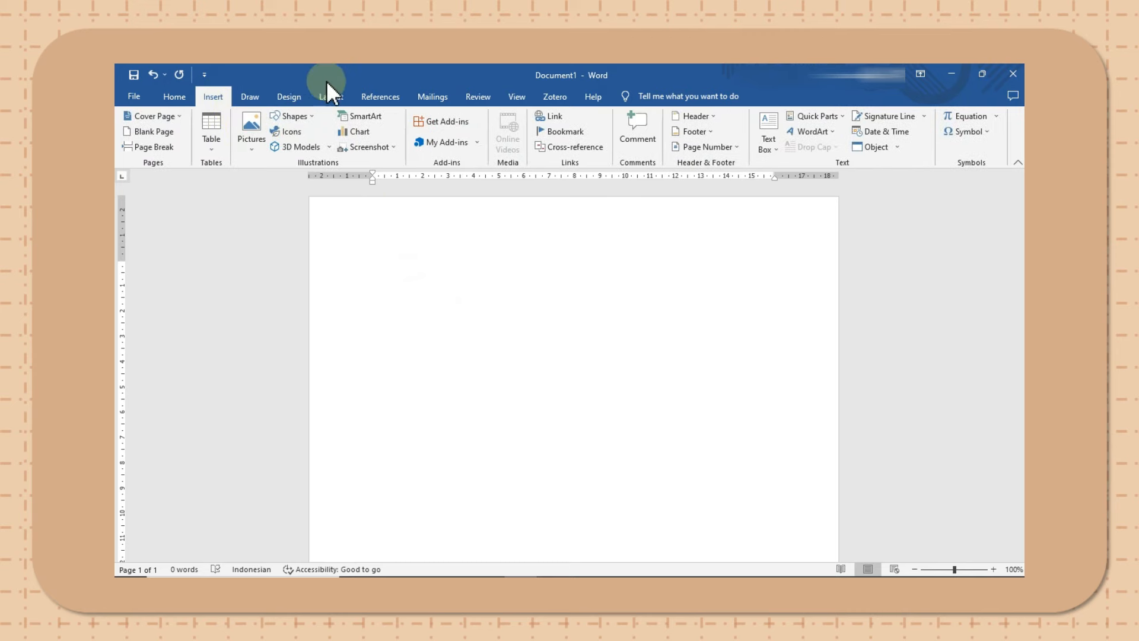
click(302, 120)
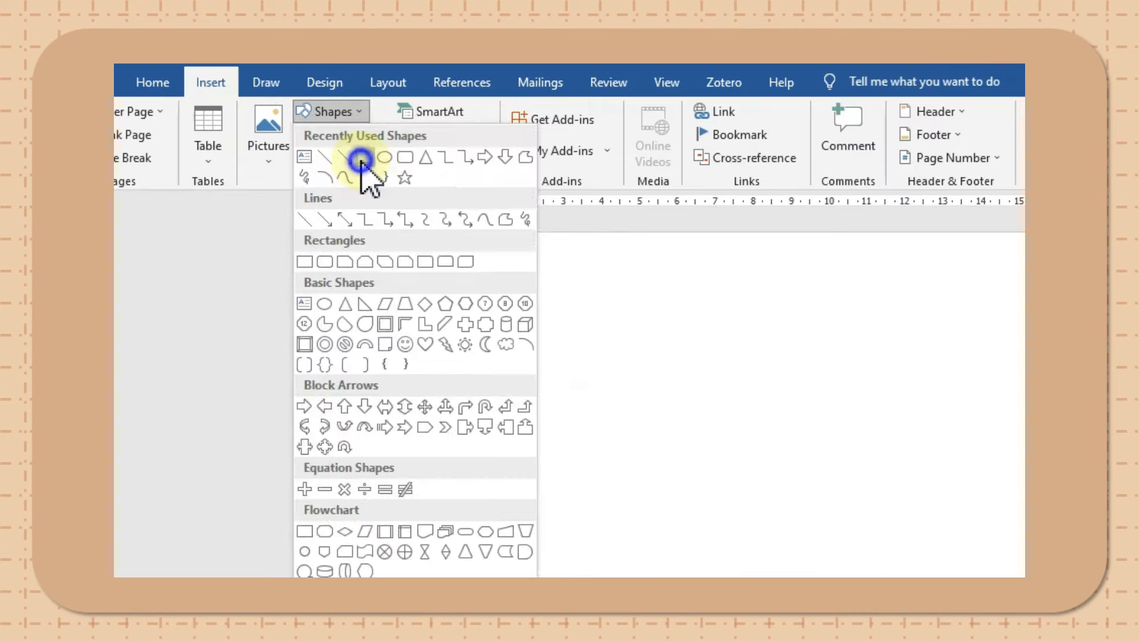
click(314, 146)
drag(477, 309, 647, 481)
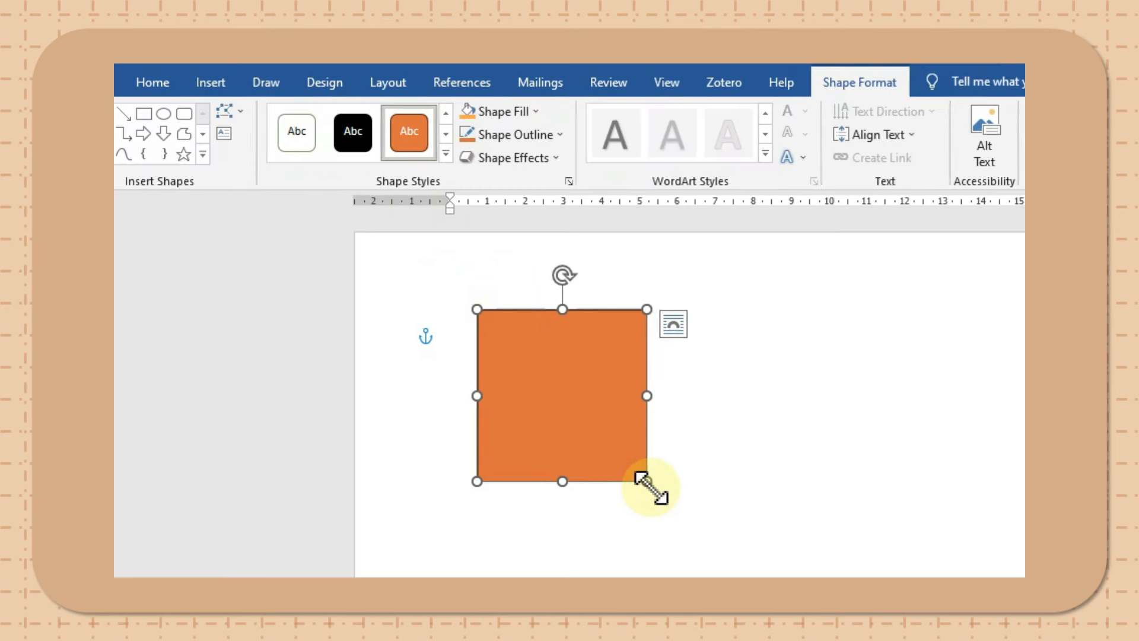
- Try the bright golden-yellow theme color as the square's fill, and replace it with the darker sage-green base theme color
click(525, 113)
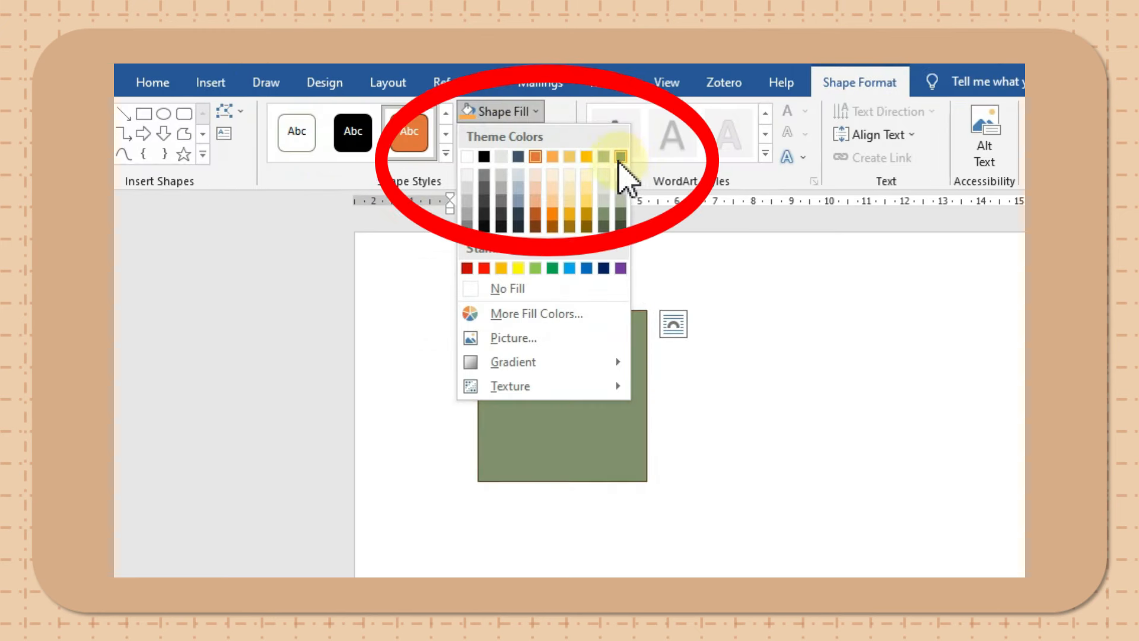
click(588, 161)
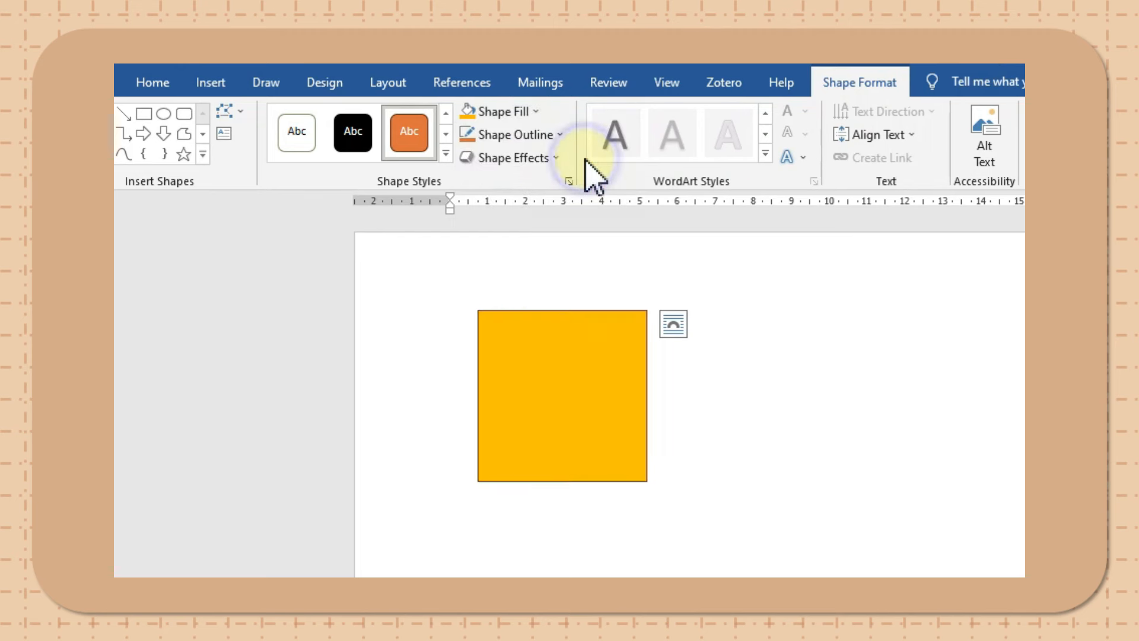
click(507, 114)
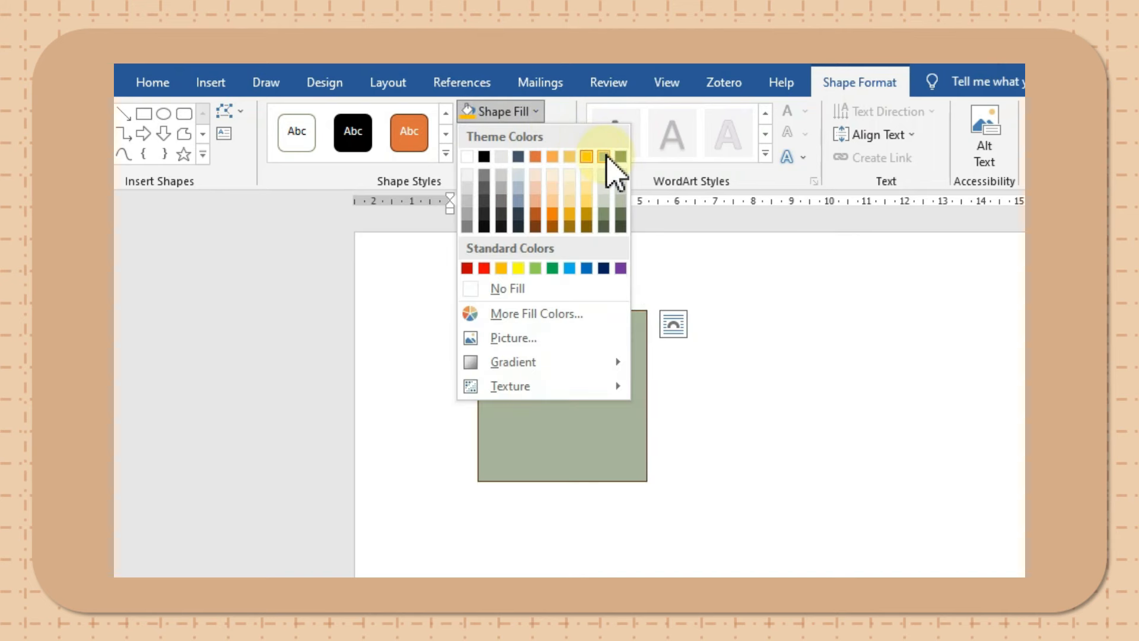
click(620, 156)
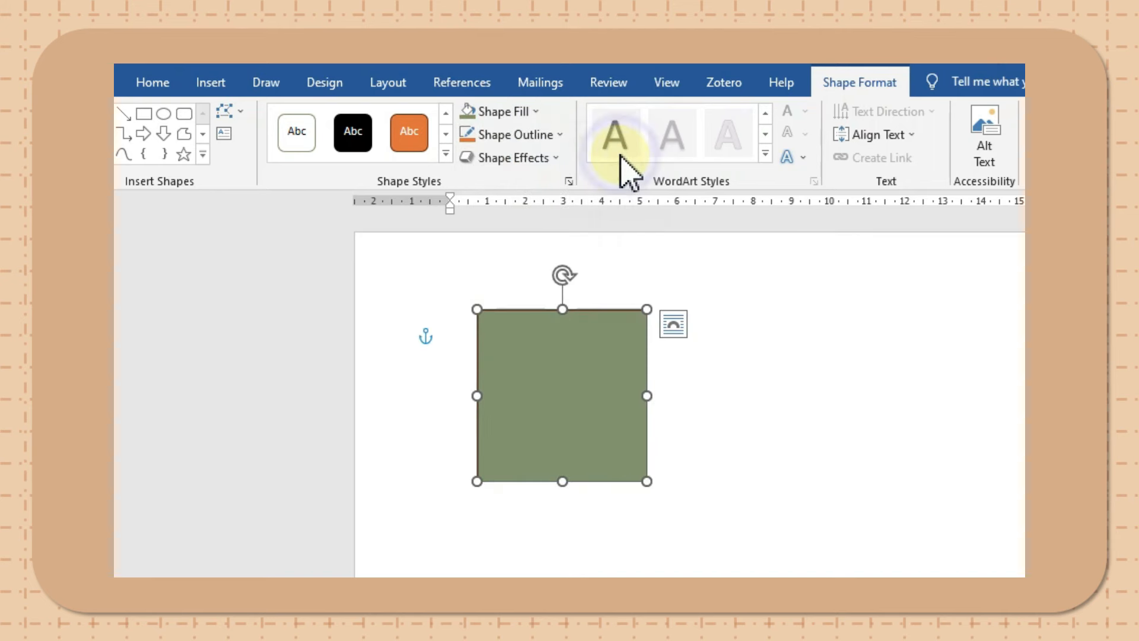
click(761, 405)
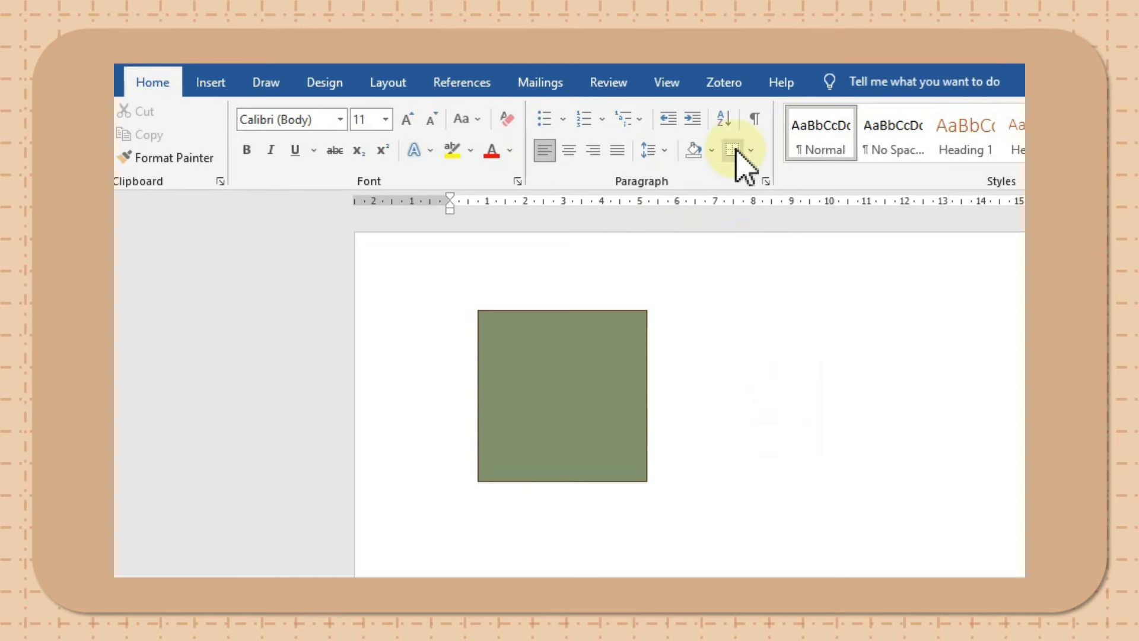
- Draw a nearly circular oval about 3.6 cm wide and 3.4 cm high beside the green square
click(214, 83)
click(343, 113)
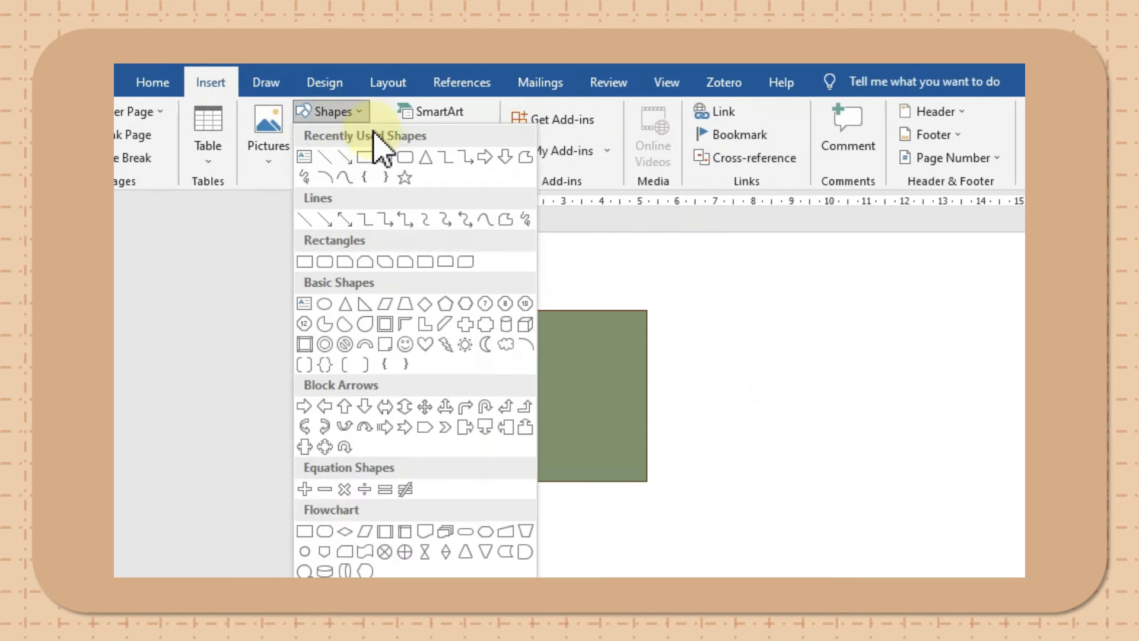
click(391, 157)
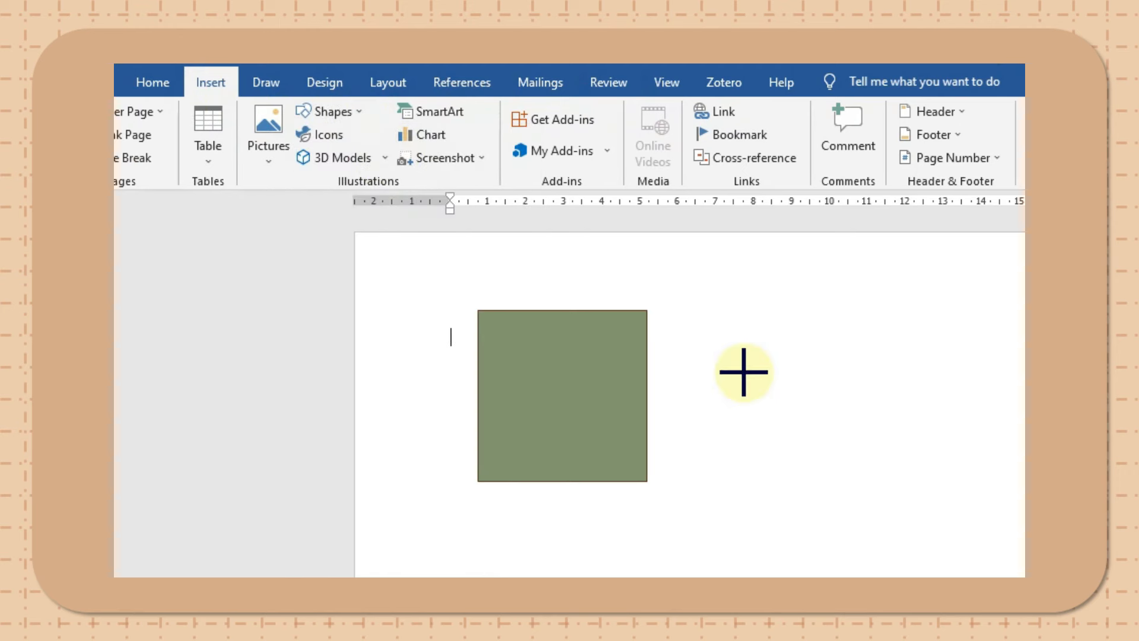
drag(729, 333, 867, 461)
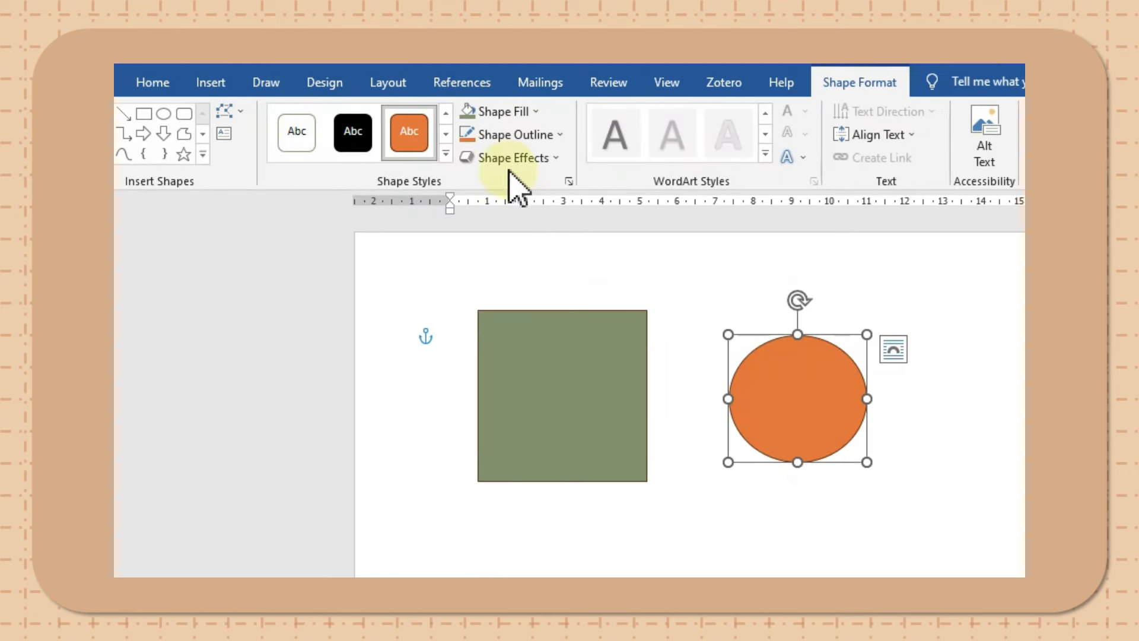
- Fill the oval with the light orange base theme color and deselect it
click(495, 112)
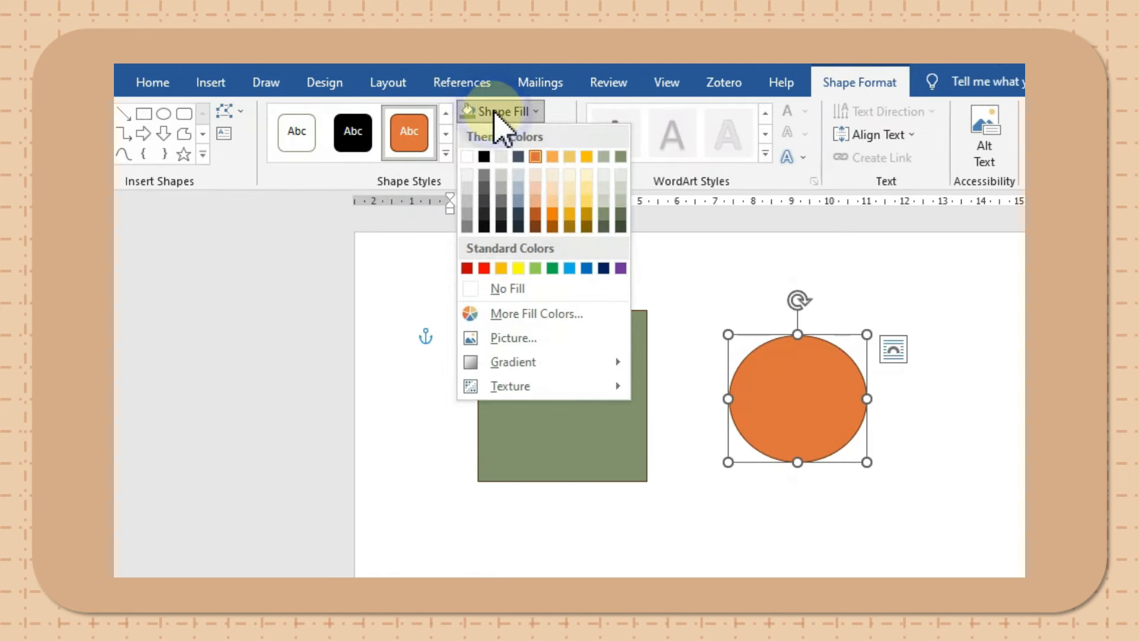
click(547, 155)
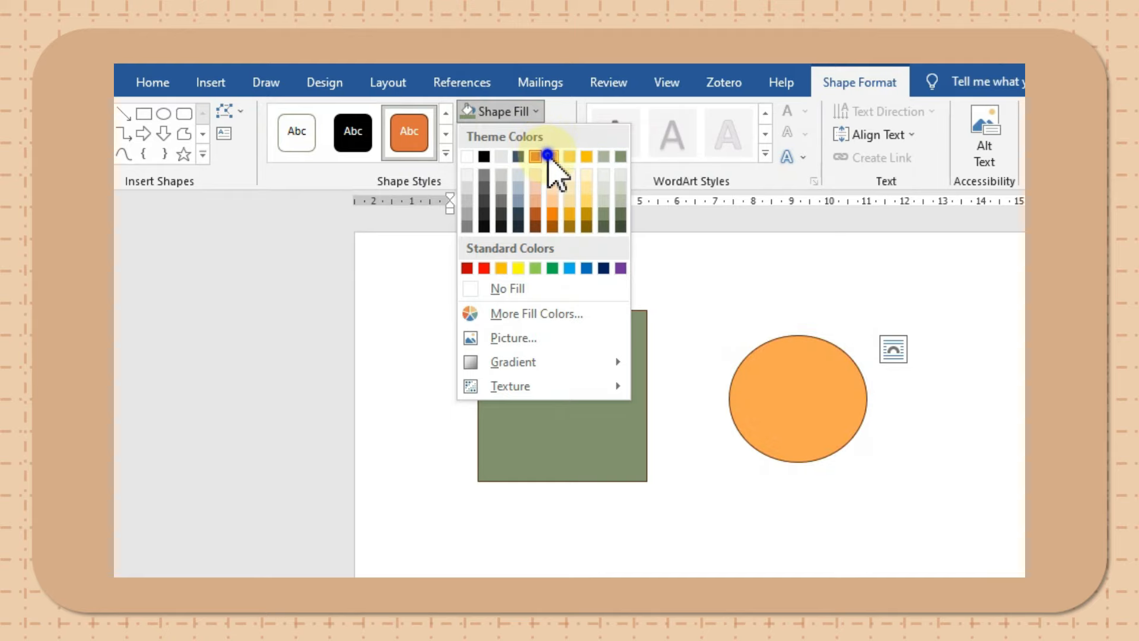
click(748, 525)
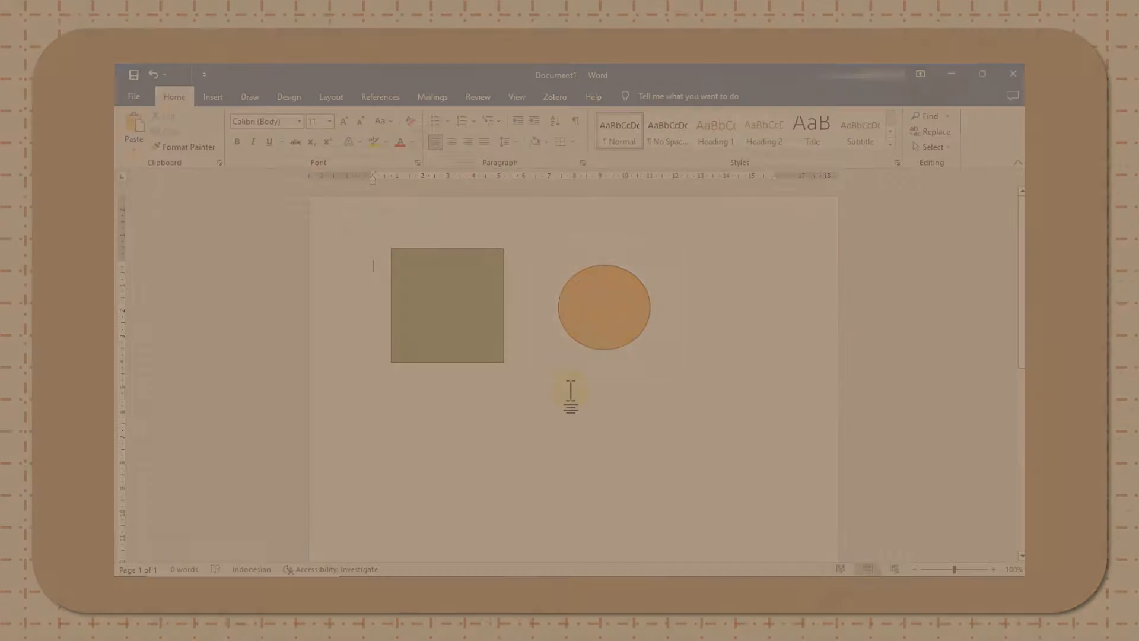